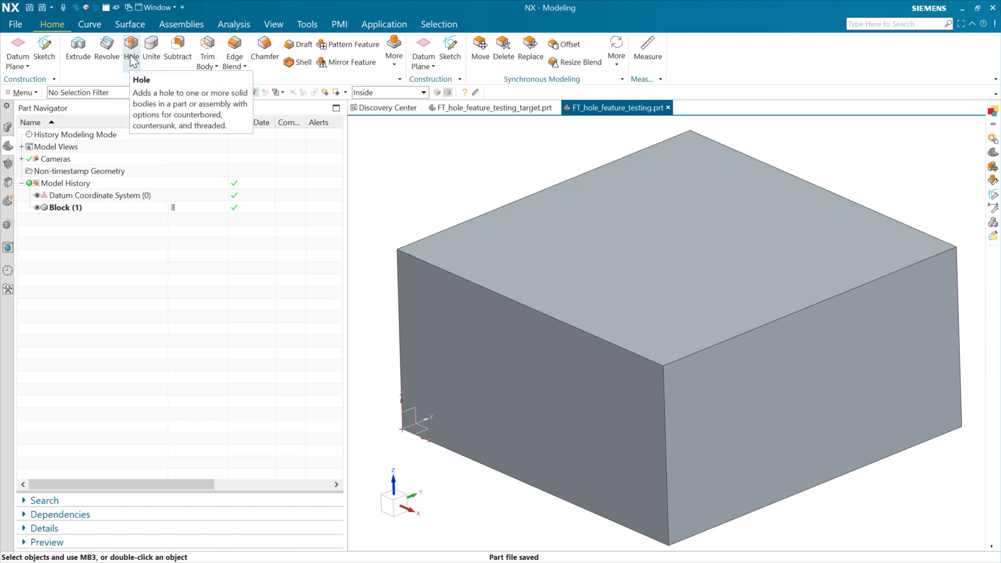
Start an associative Point on Face on the block's top face at about X 28.8, Y 61.8, Z 50 mm
click(81, 26)
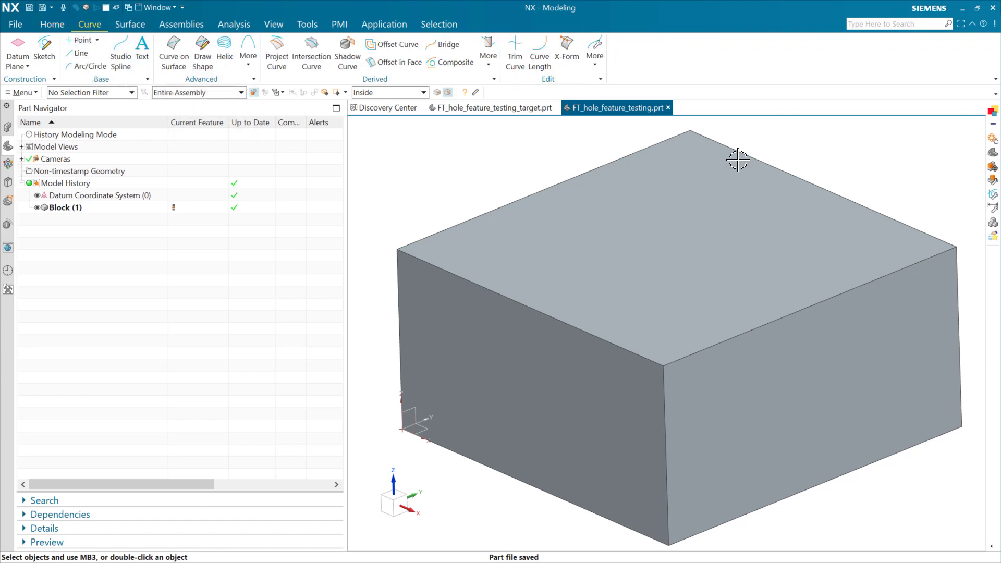
click(77, 40)
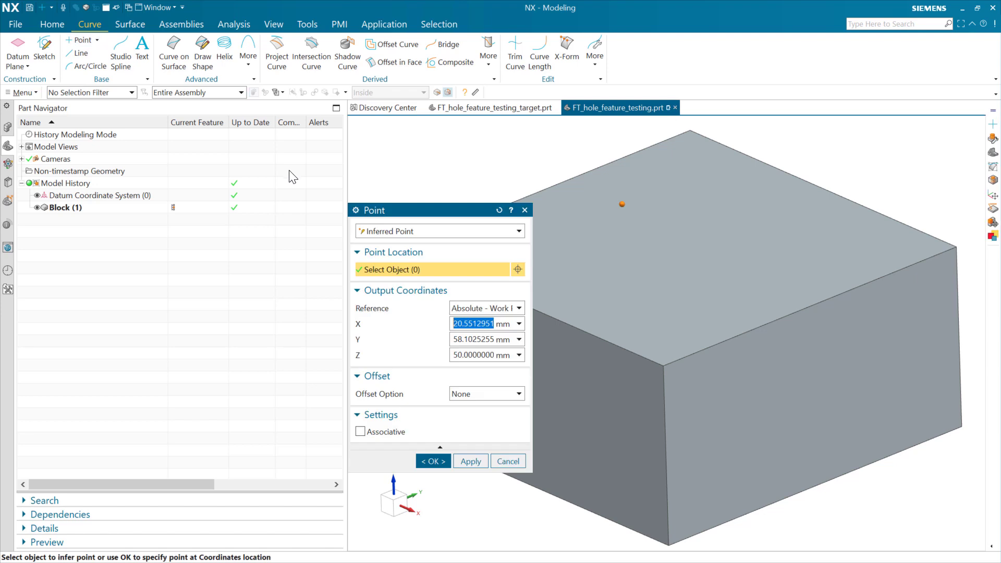
click(389, 432)
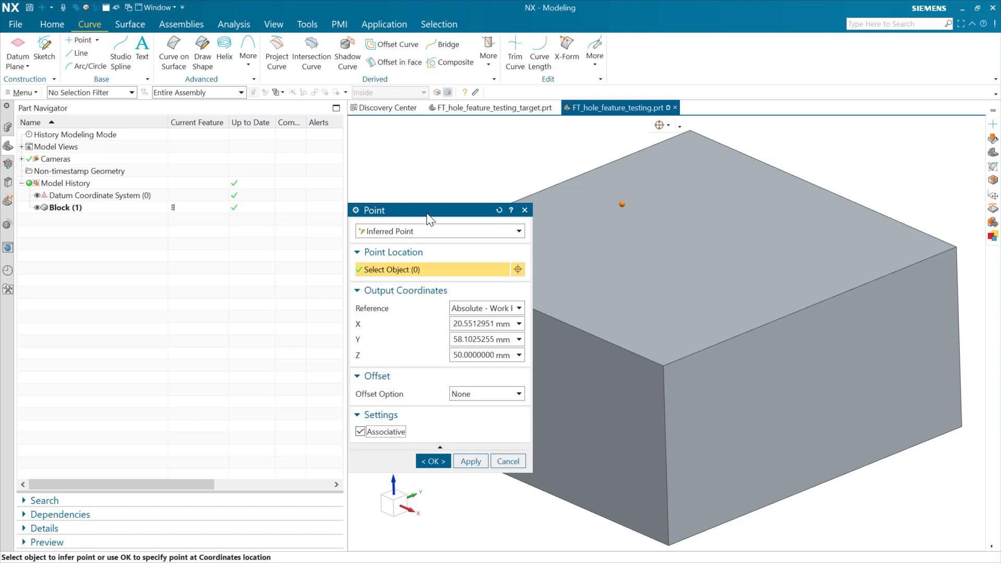
click(448, 230)
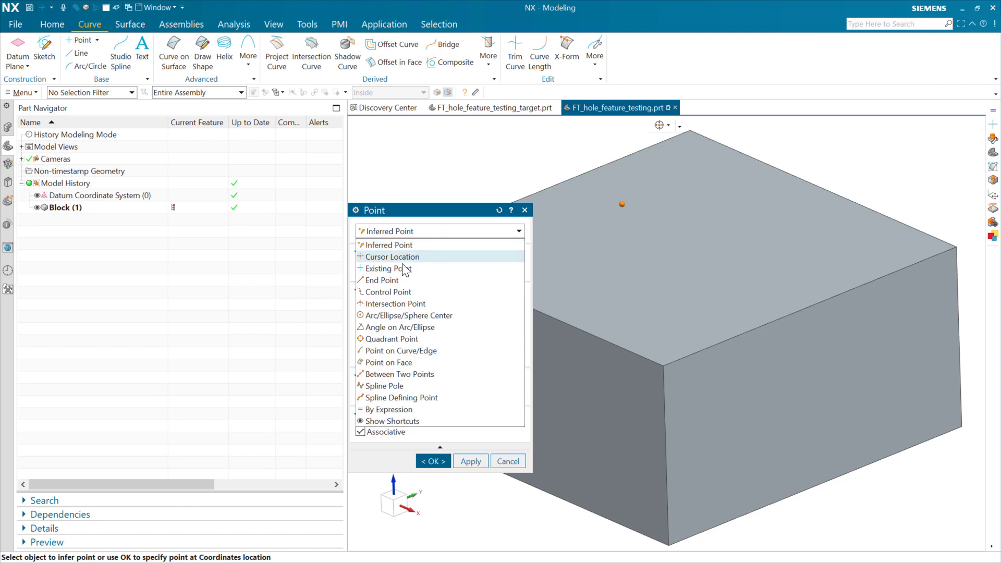
click(399, 362)
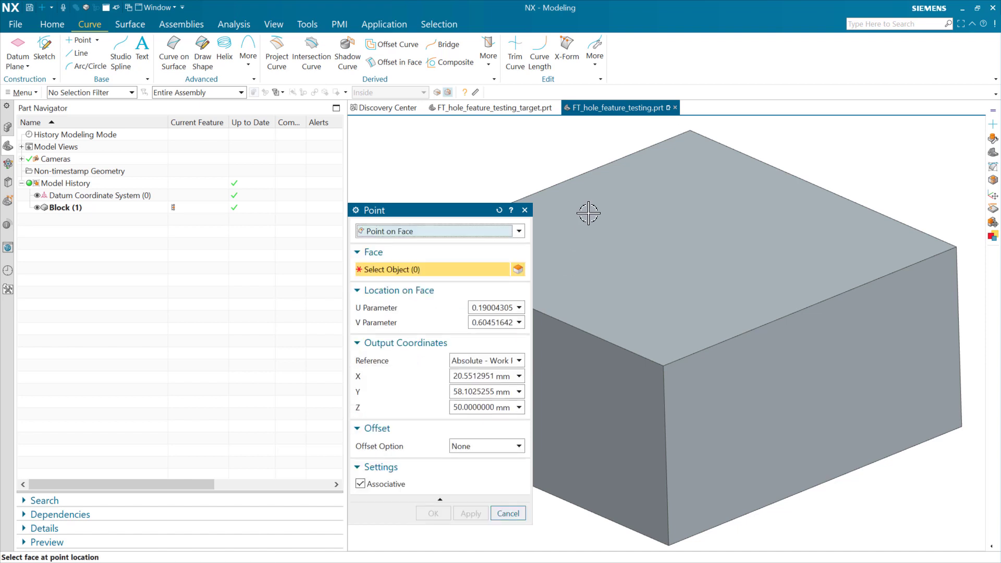
click(654, 209)
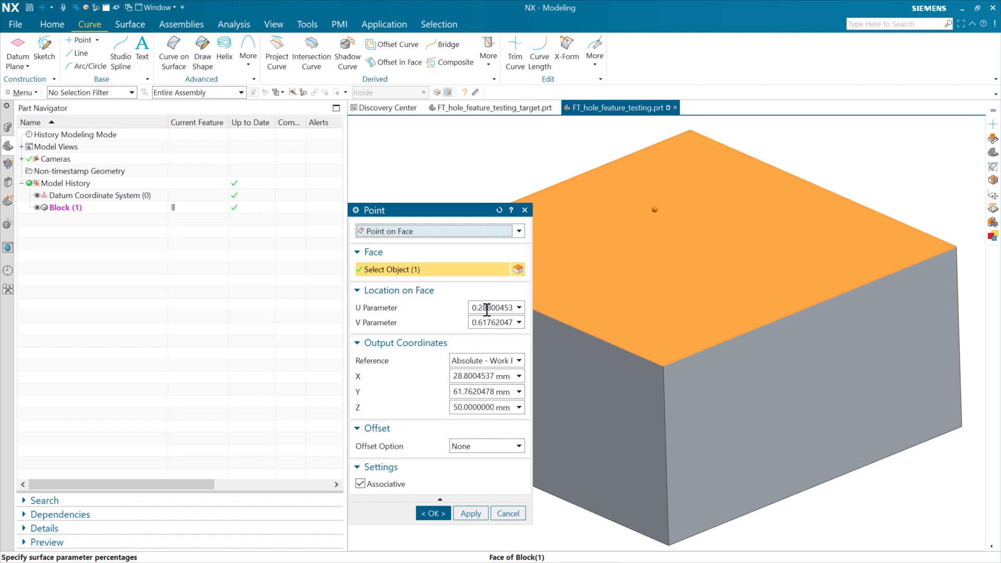
drag(471, 307, 509, 307)
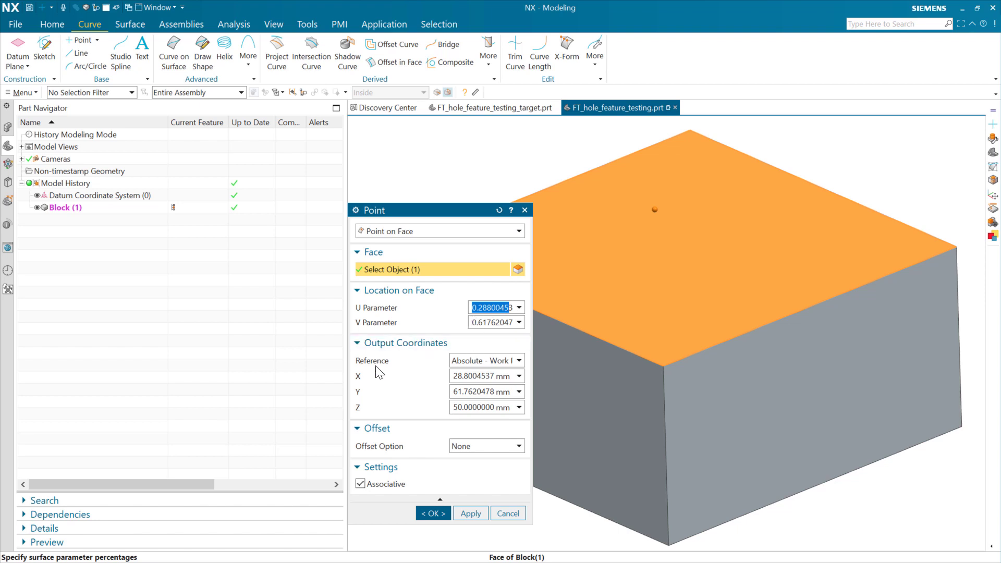
click(461, 446)
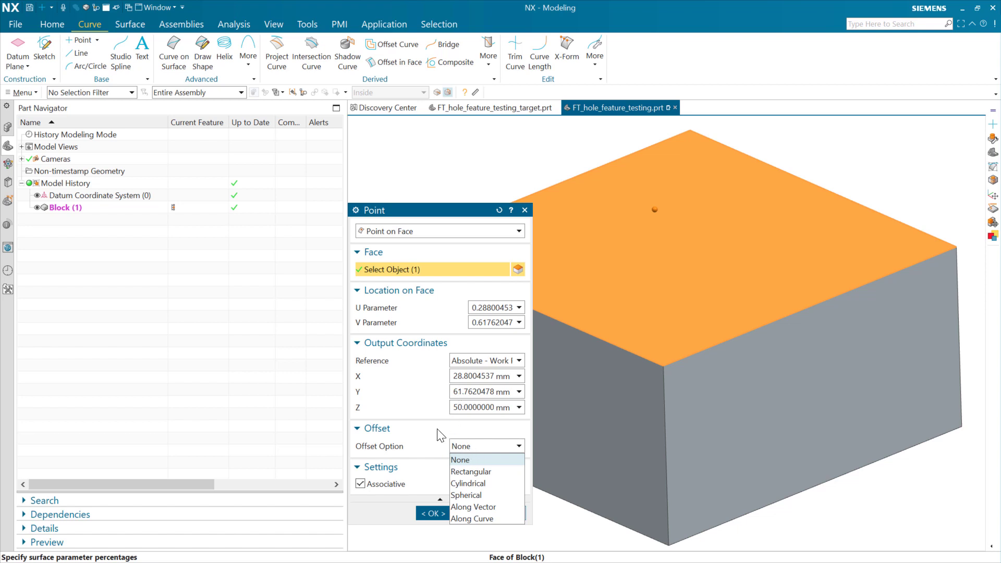
click(401, 208)
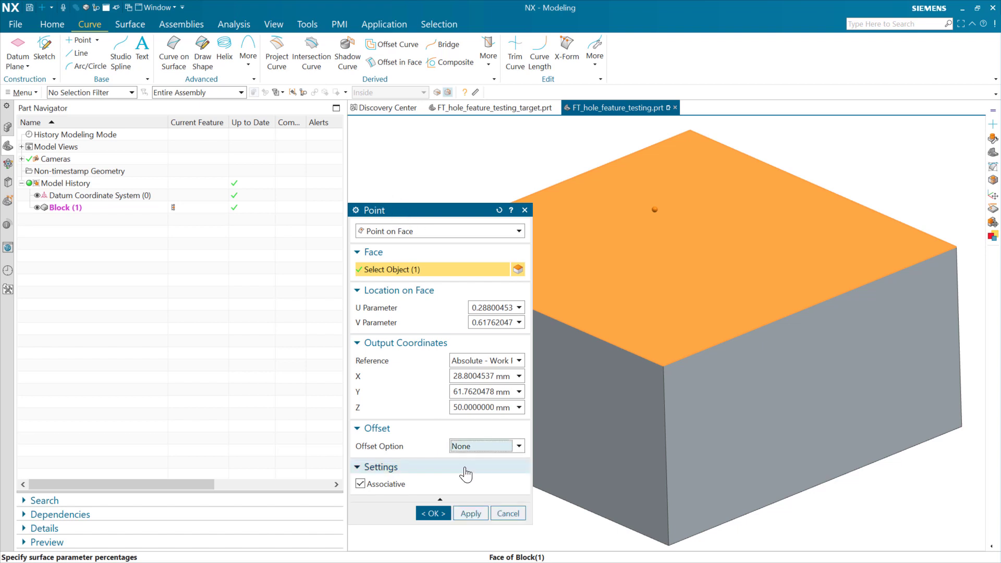
Make the point non-associative and create it on the block's top face at about X 24.3, Y 54.1, Z 50 mm
click(389, 485)
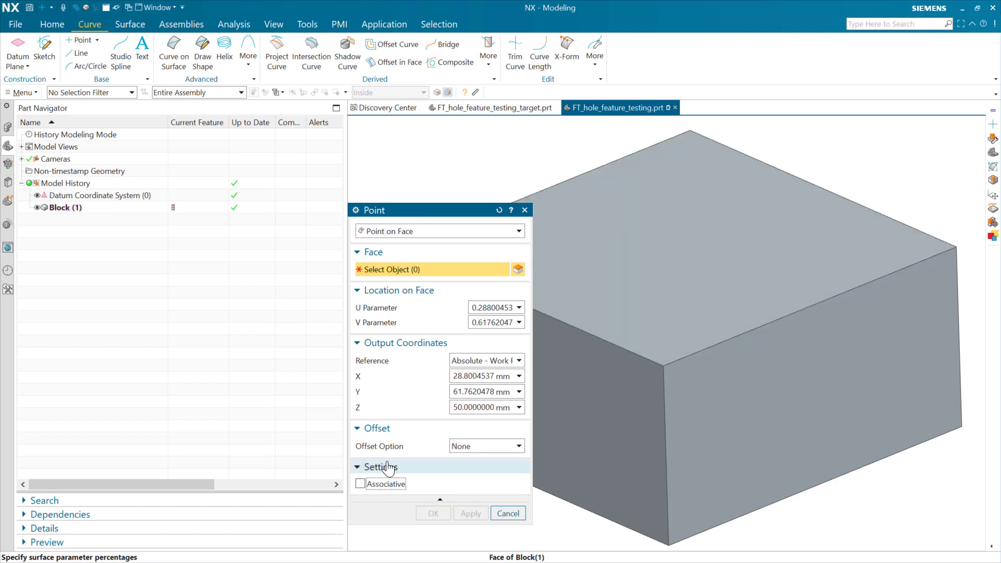
click(621, 214)
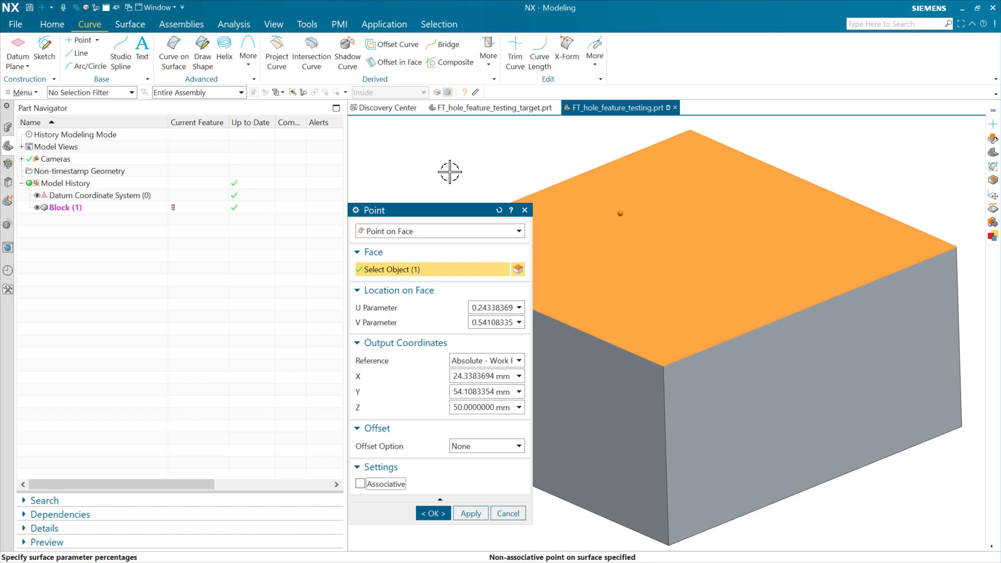
click(433, 514)
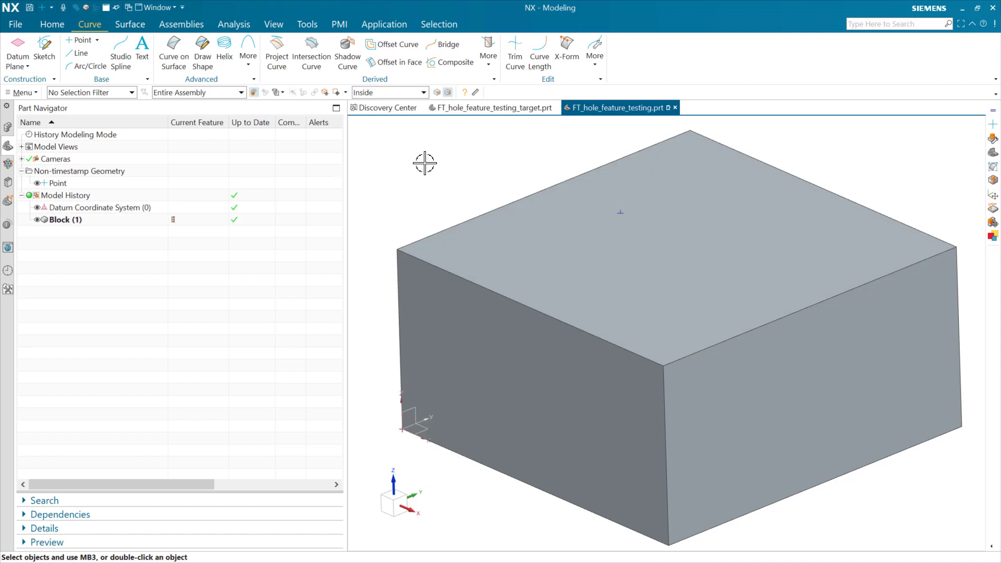
Subtract an M10 x 1.5 threaded hole from the block at the new point, with 25 mm hole depth and 20 mm thread depth
click(52, 24)
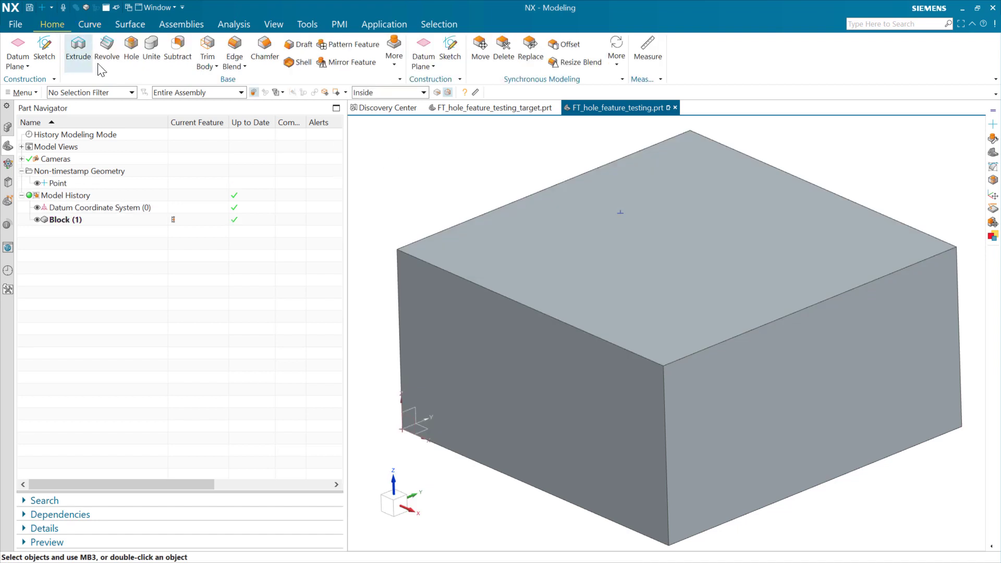
click(131, 48)
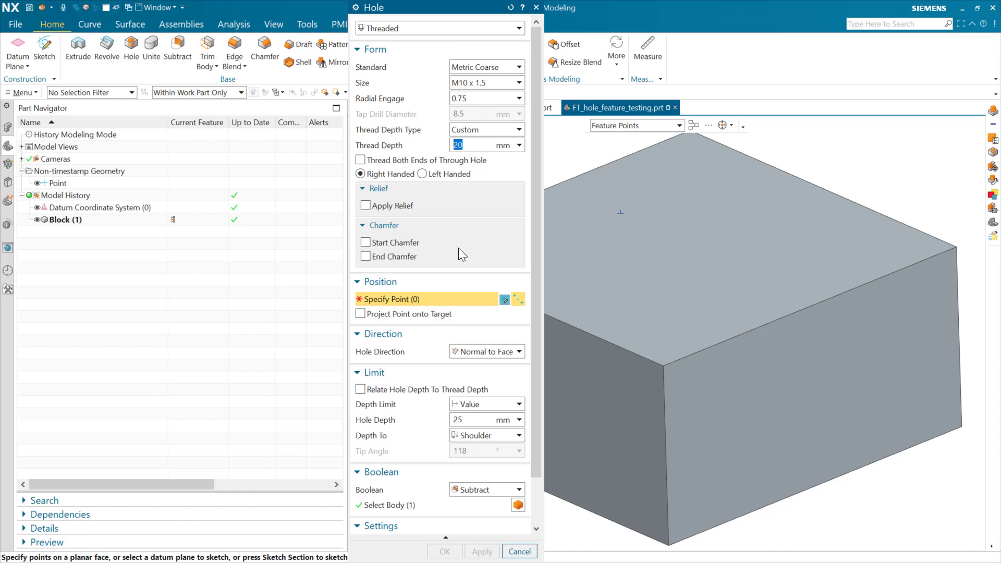
click(467, 419)
click(462, 144)
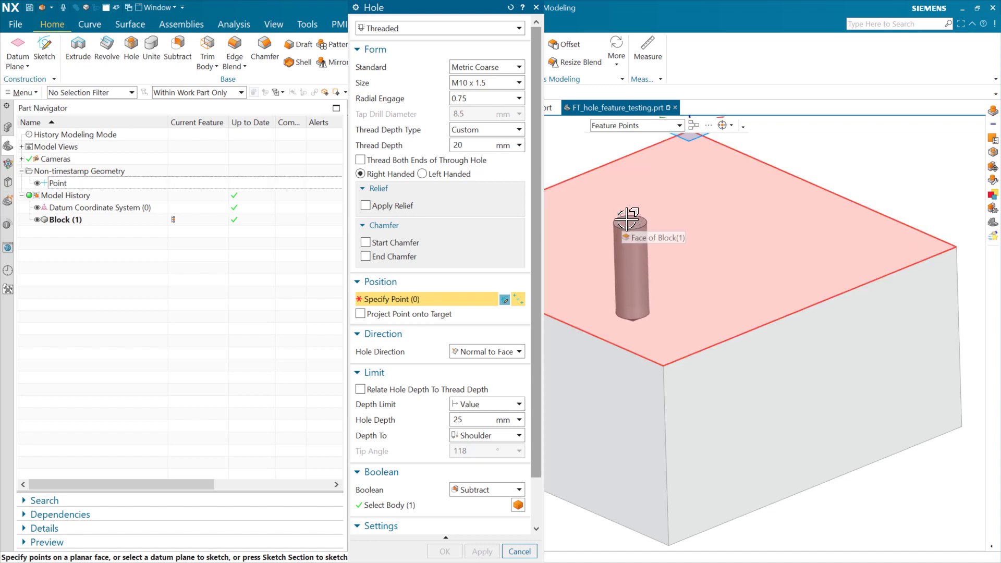
click(618, 212)
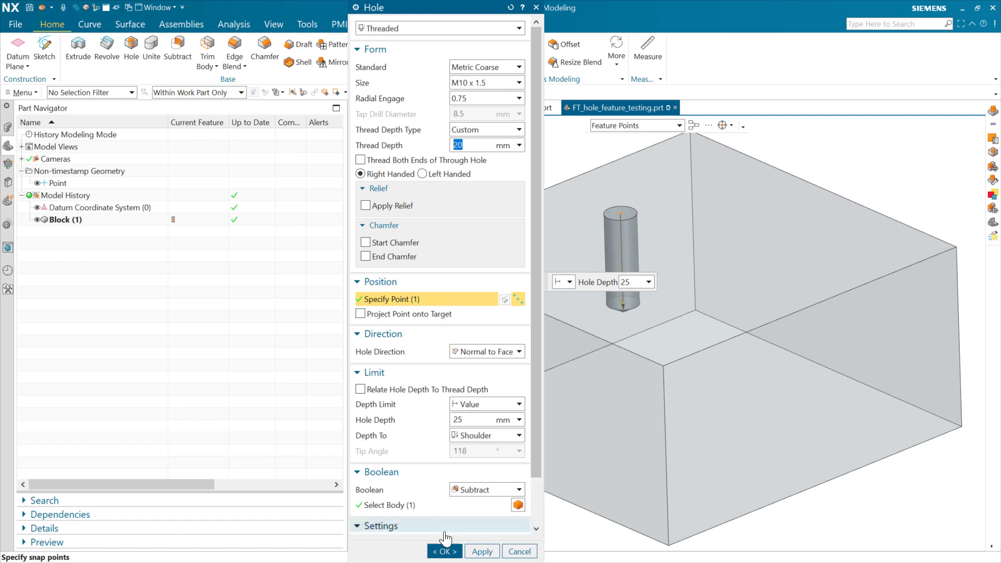
click(444, 551)
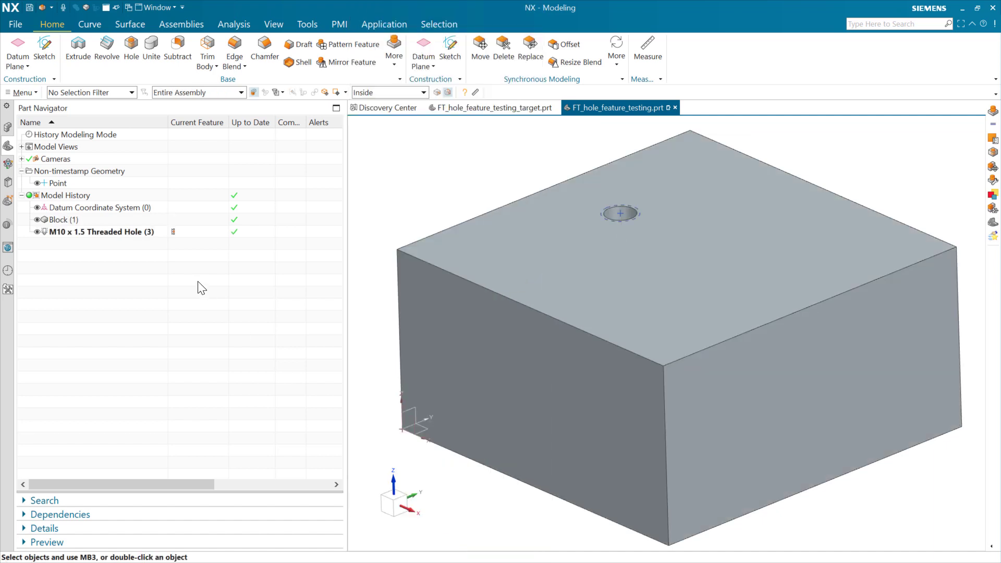
Start the Feature Template Author for the block part with the threaded hole
scroll(574, 186, down, 3)
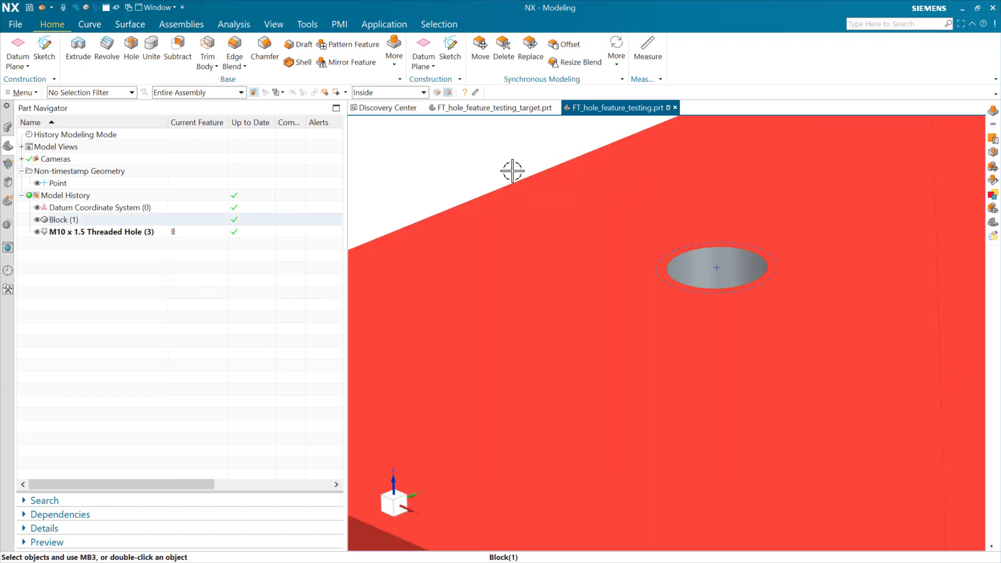
scroll(496, 166, up, 4)
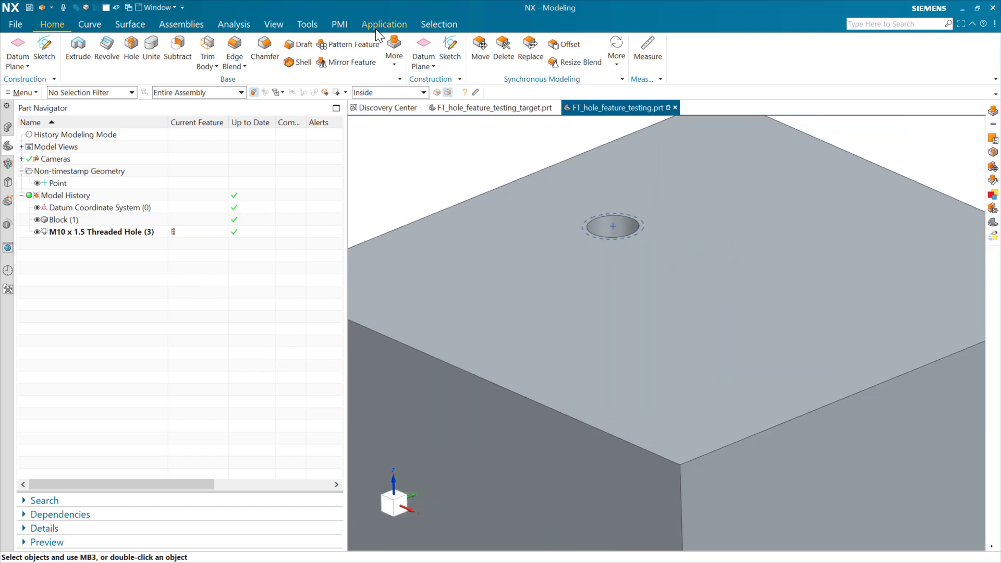
click(241, 29)
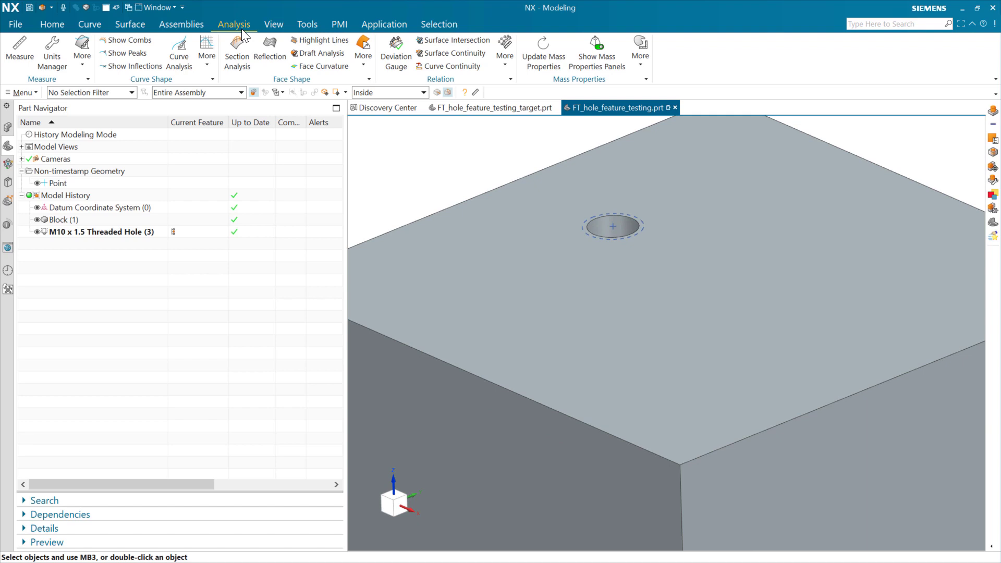
click(373, 24)
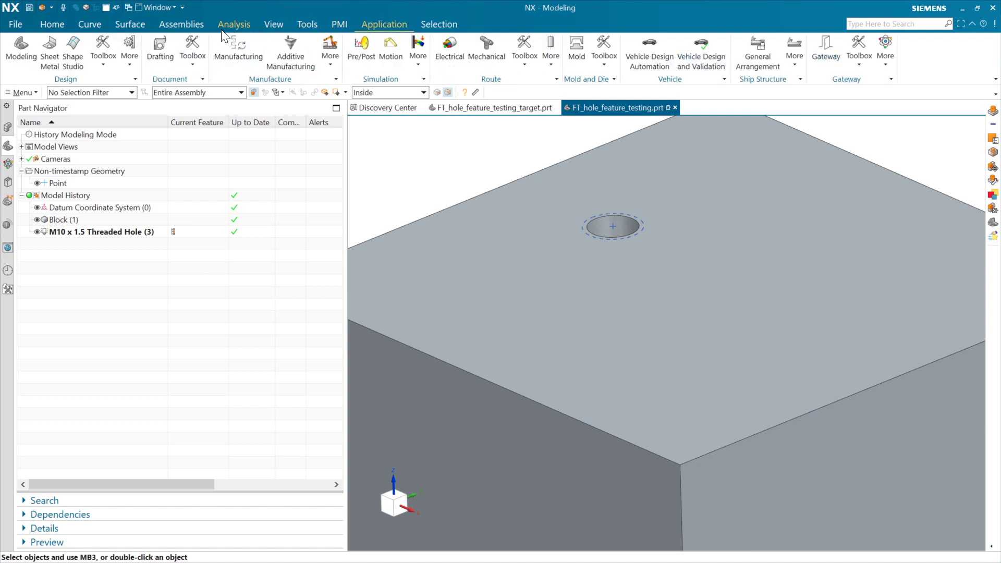
click(304, 24)
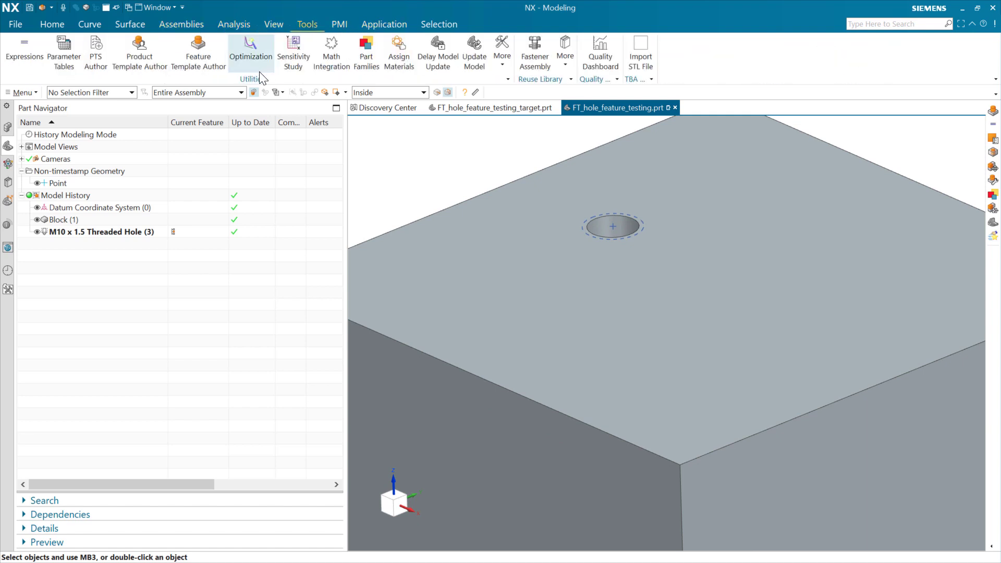
click(199, 52)
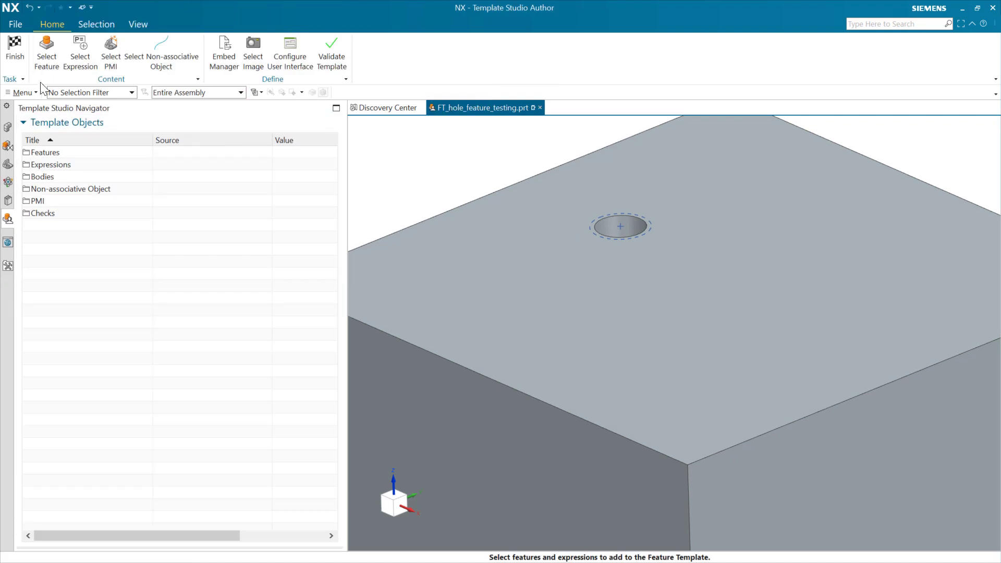
Add the M10 x 1.5 threaded hole as the only feature in the template definition
click(47, 52)
click(402, 136)
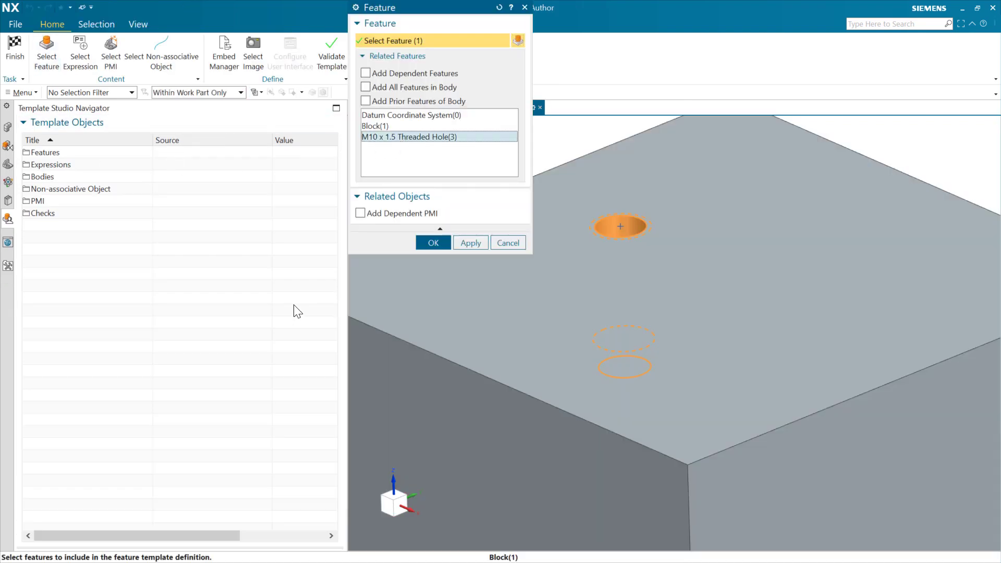
click(429, 243)
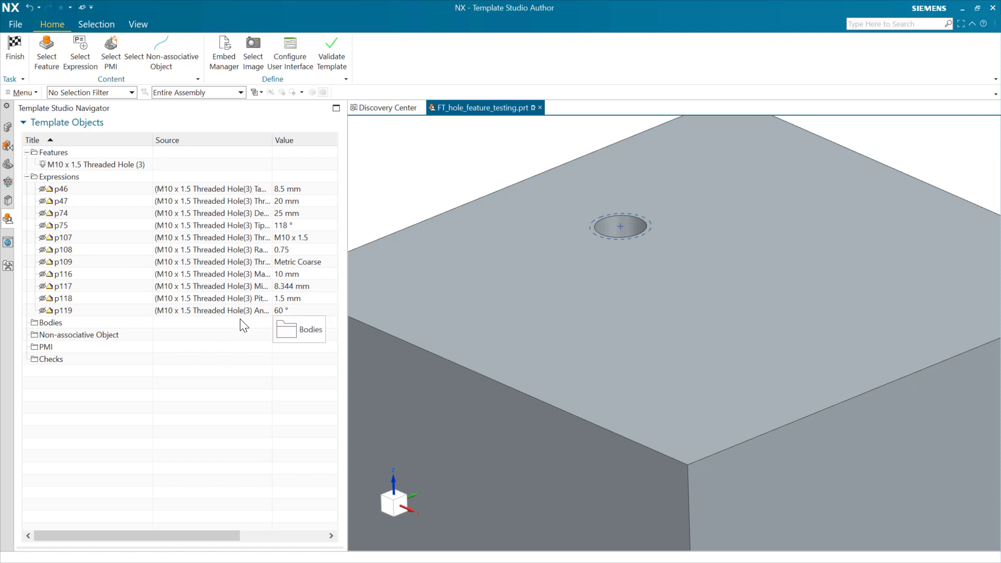
Open the template's user interface configuration, with its dialog preview set clear of it, and retitle the Curve reference object as Point(s)
click(290, 55)
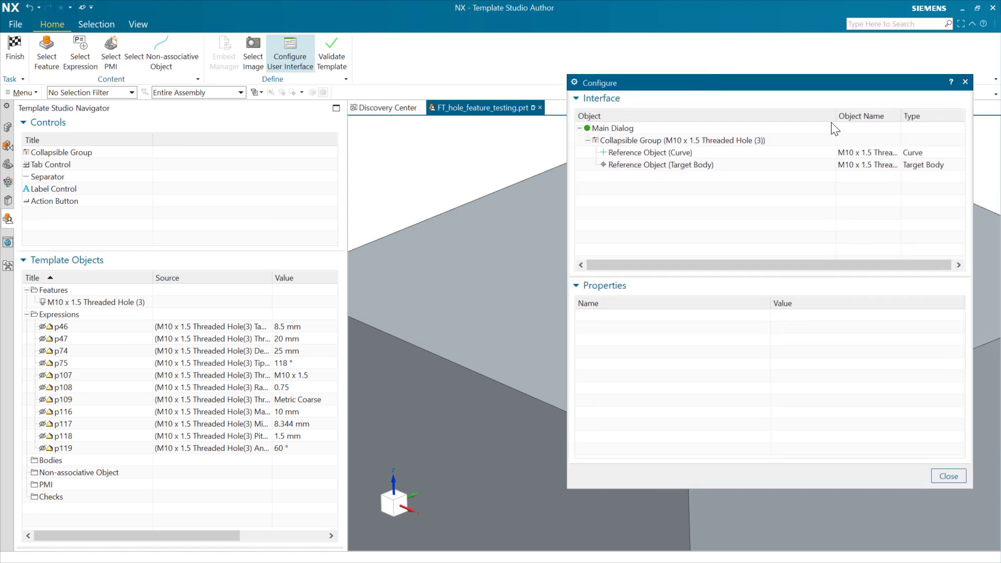
drag(380, 184, 477, 128)
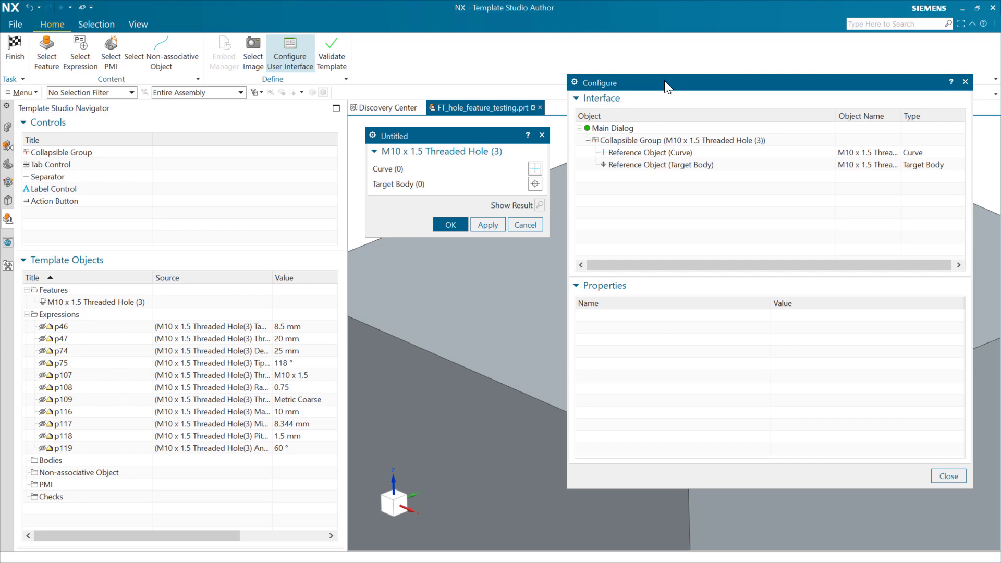
click(664, 152)
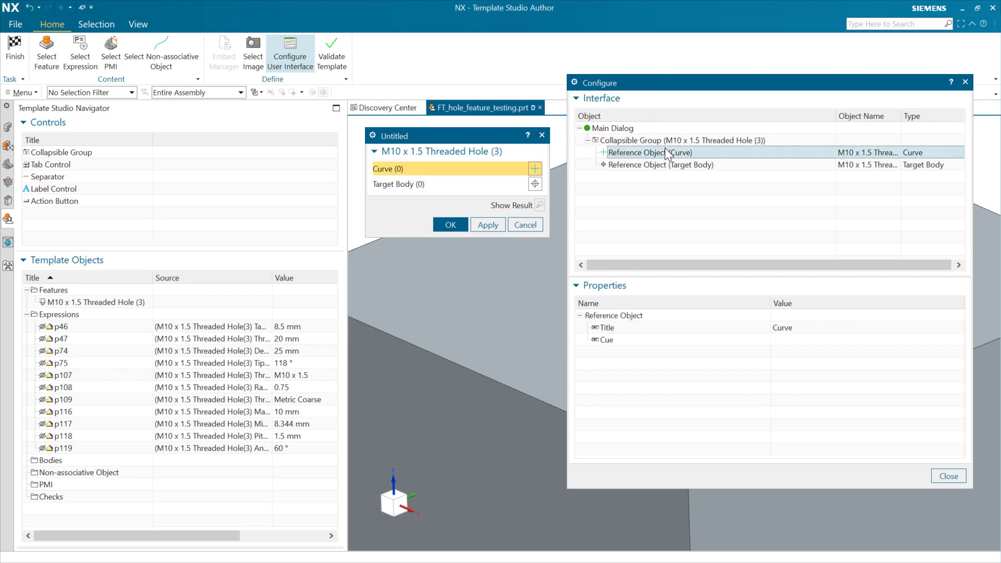
click(800, 330)
click(799, 329)
click(803, 323)
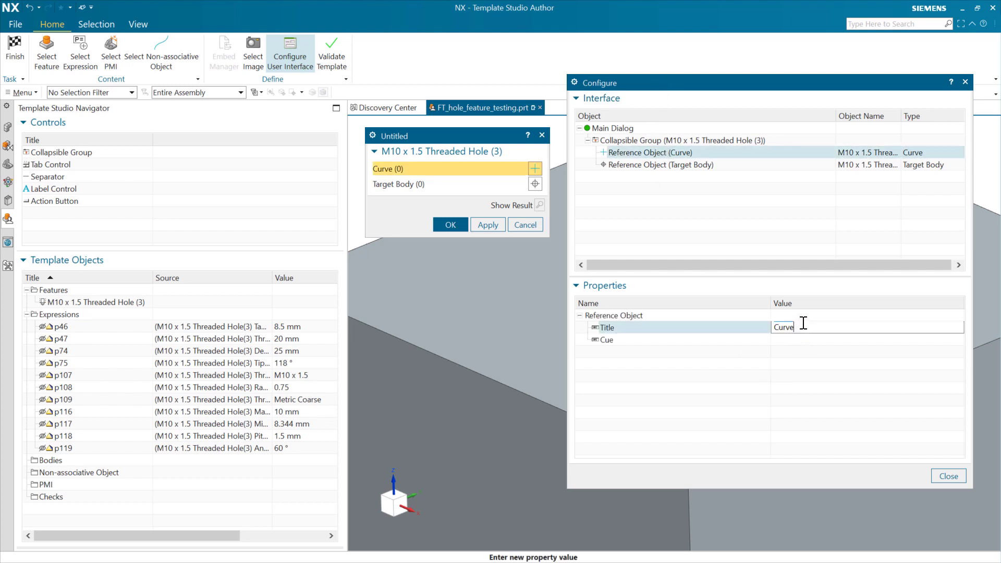
double_click(785, 328)
text(Point(s)
key(Return)
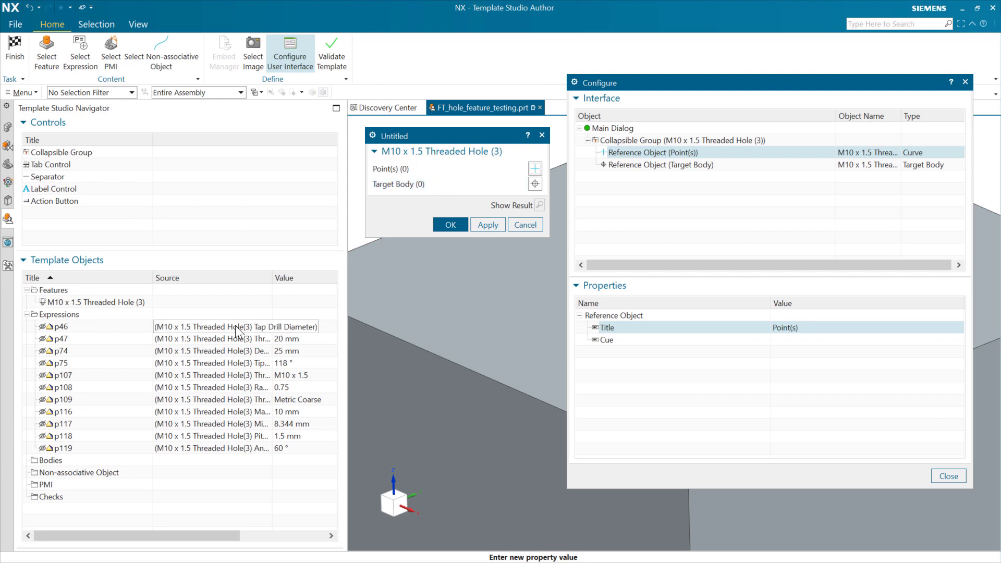
Add the hole's depth expression p74 to the template dialog below the Target Body reference and title it Hole Depth
click(237, 349)
drag(238, 350, 544, 170)
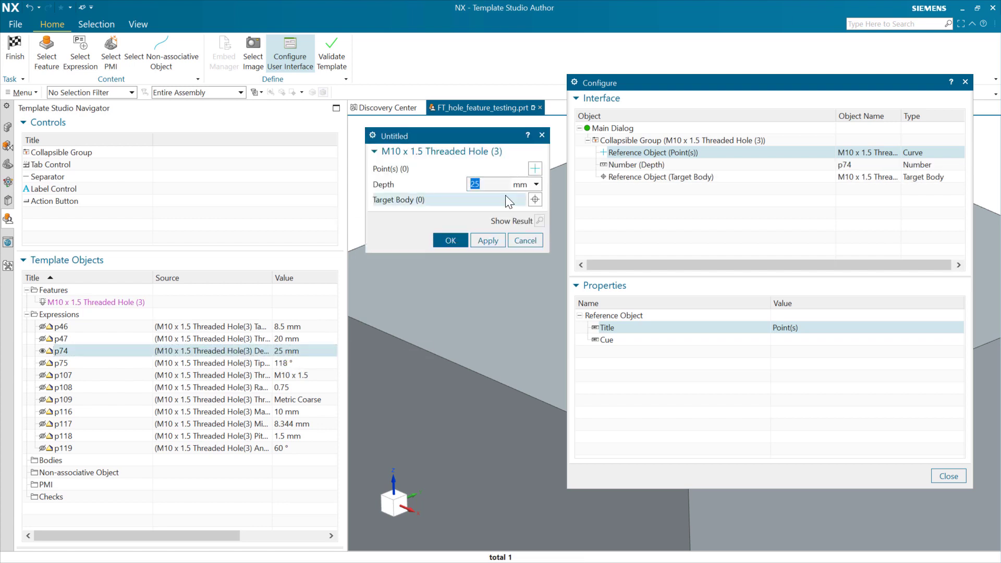
drag(671, 172, 649, 177)
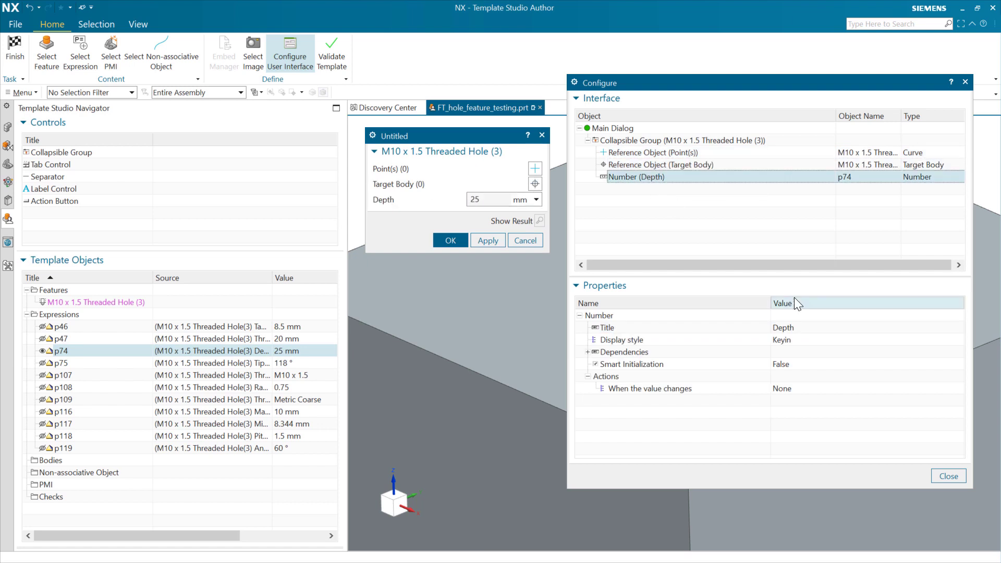
click(783, 327)
click(778, 327)
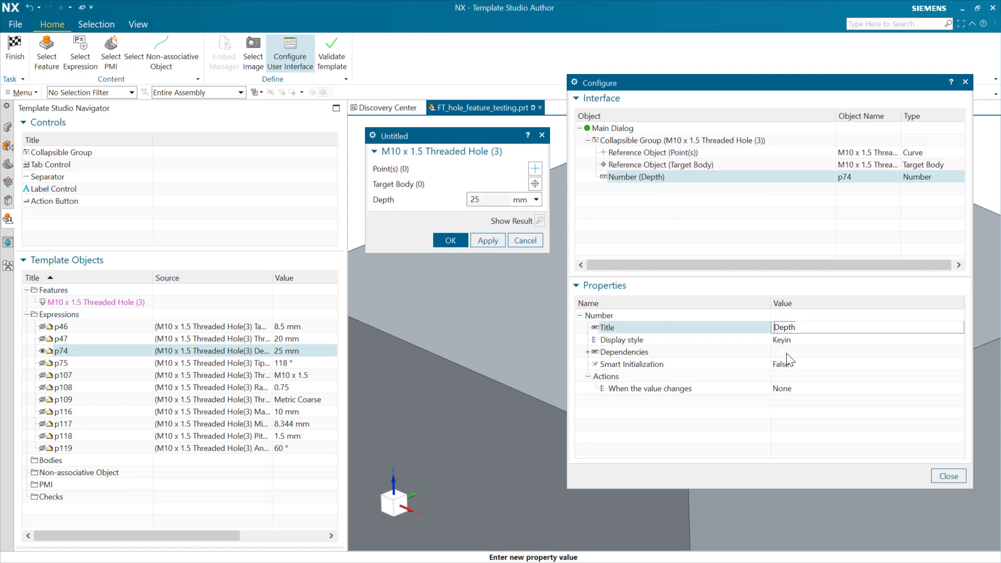
text(Hole)
key(Return)
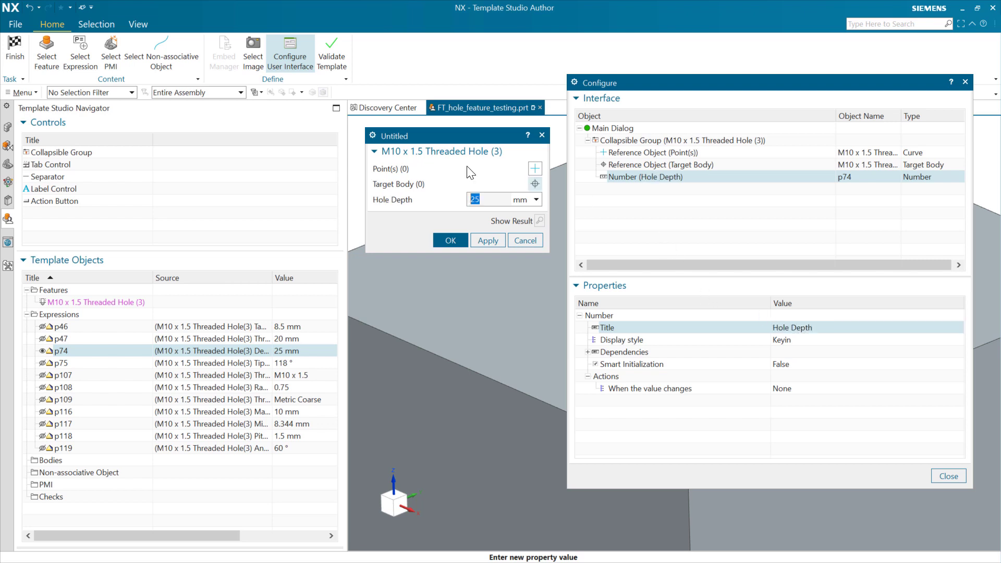
Title the template's main dialog 10mm Threaded Hole
click(645, 129)
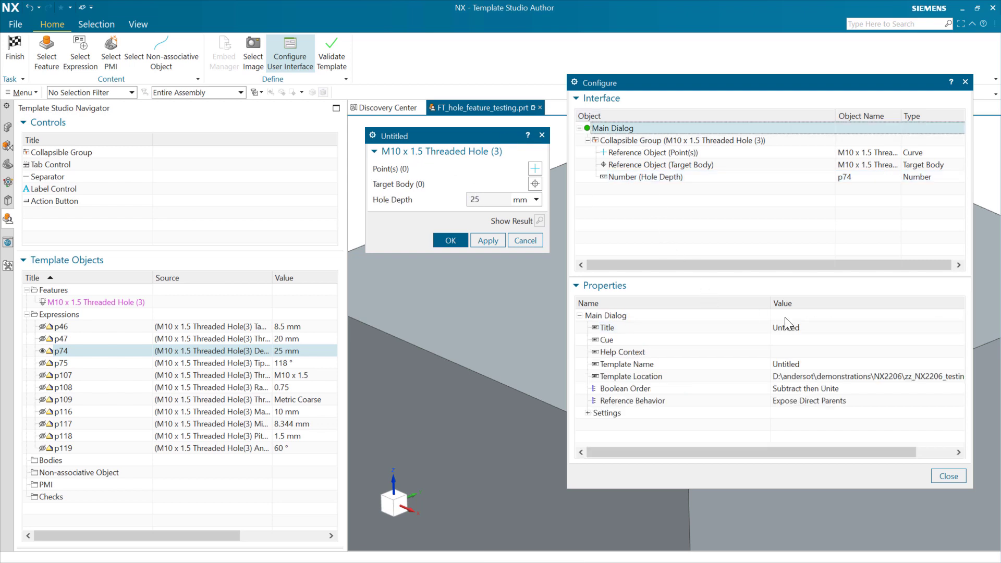
click(799, 327)
click(798, 327)
text(10mm Threaded Hole)
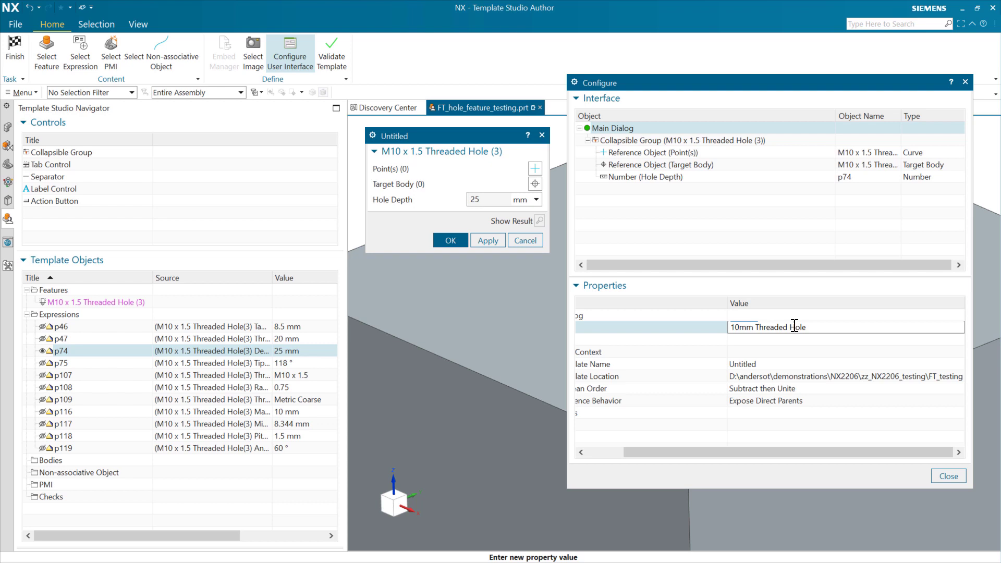
key(Return)
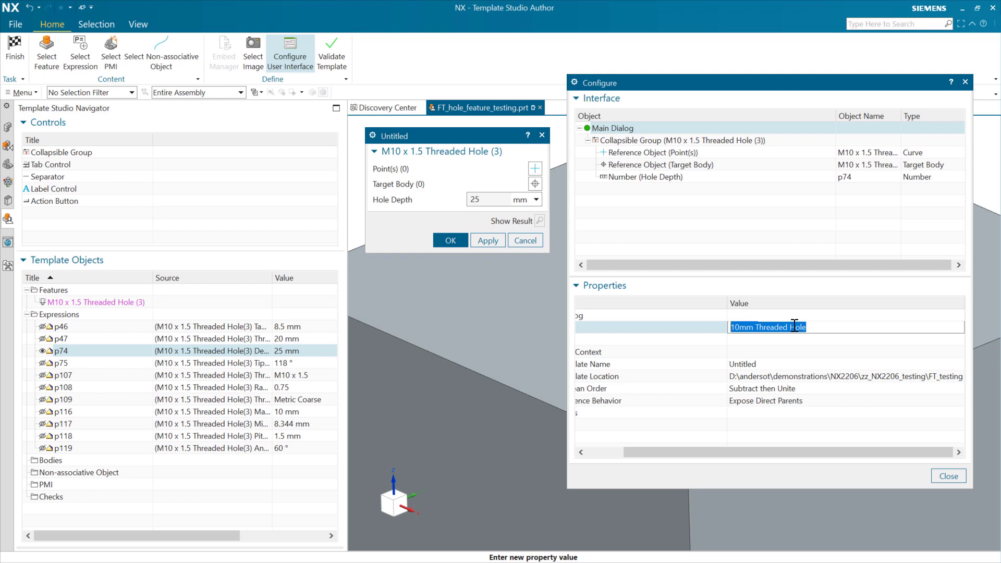
Set the template name to 10mm Threaded Hole and check it against the dialog title and template location
click(764, 363)
click(765, 363)
text(10mm Threaded Hole)
key(Return)
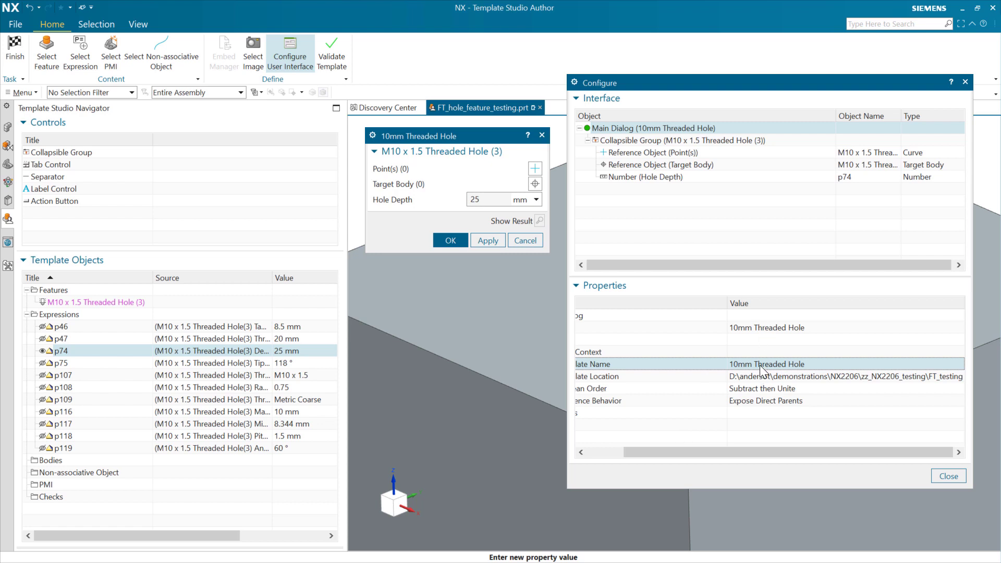
click(763, 327)
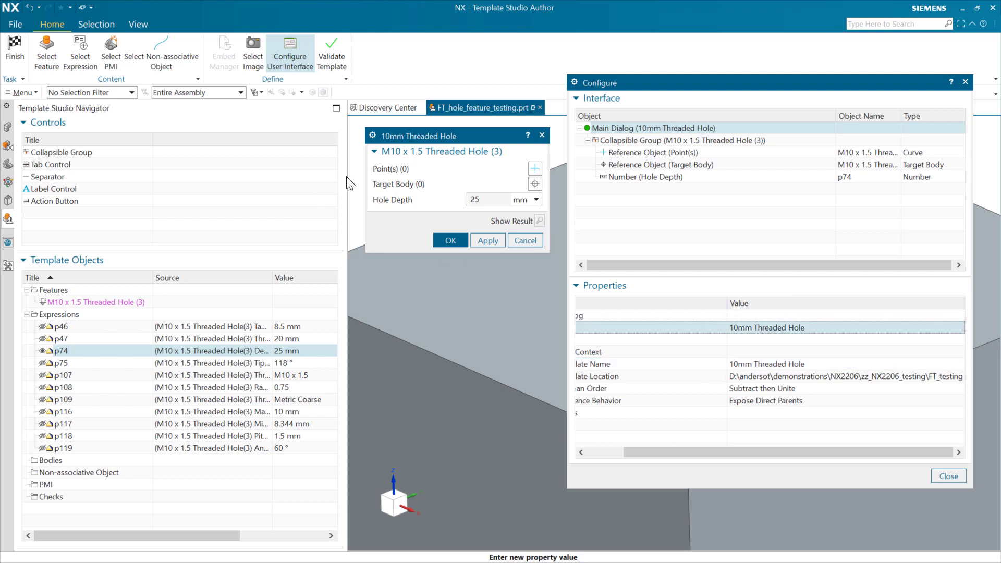
click(768, 365)
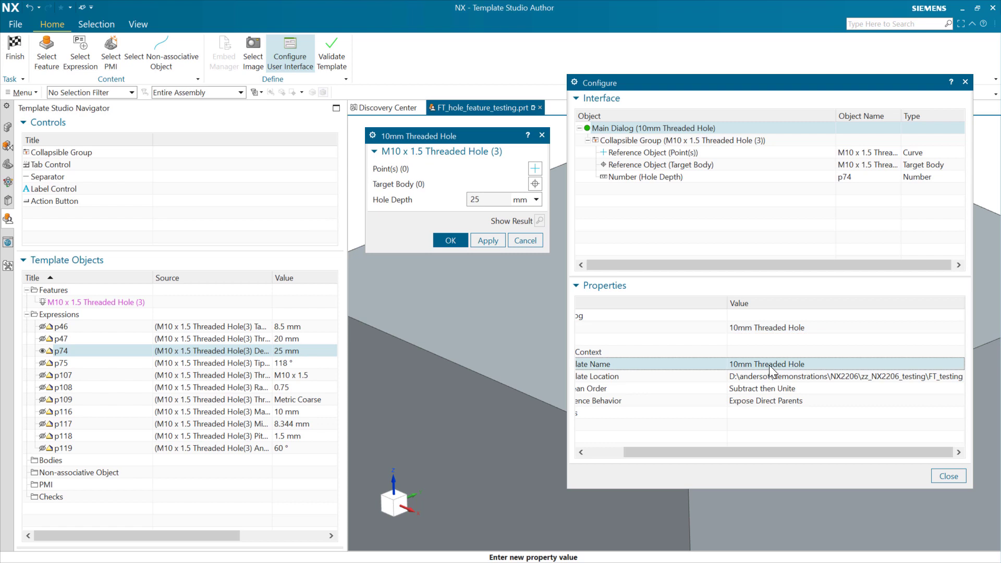
click(758, 380)
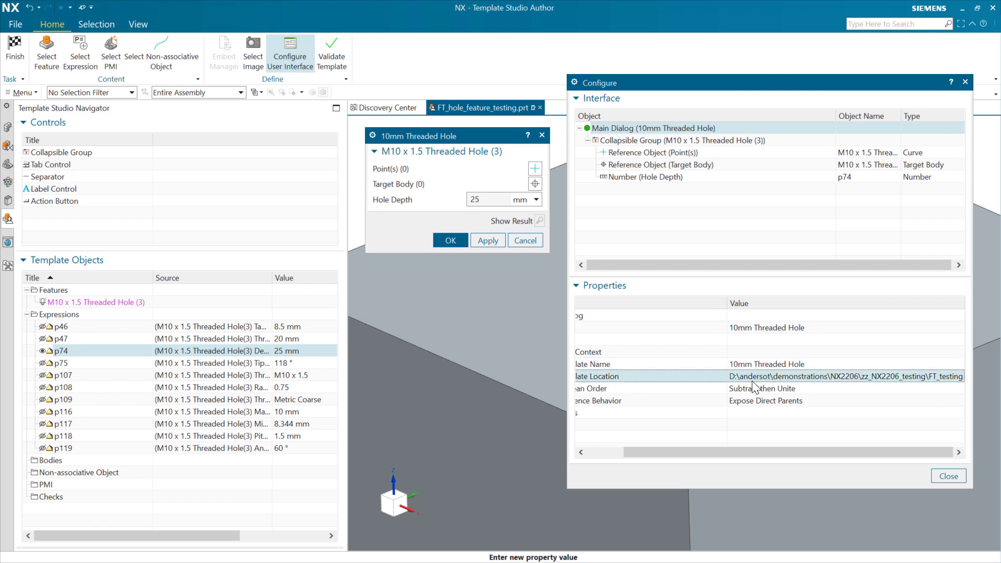
Retitle the collapsible group holding the point, target body and depth inputs as Parameters
click(418, 170)
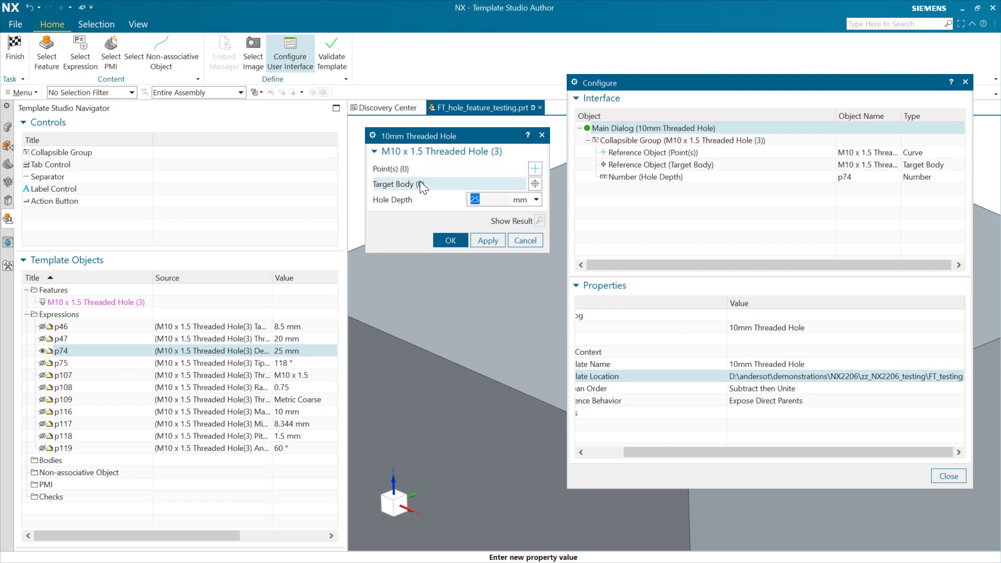
click(467, 153)
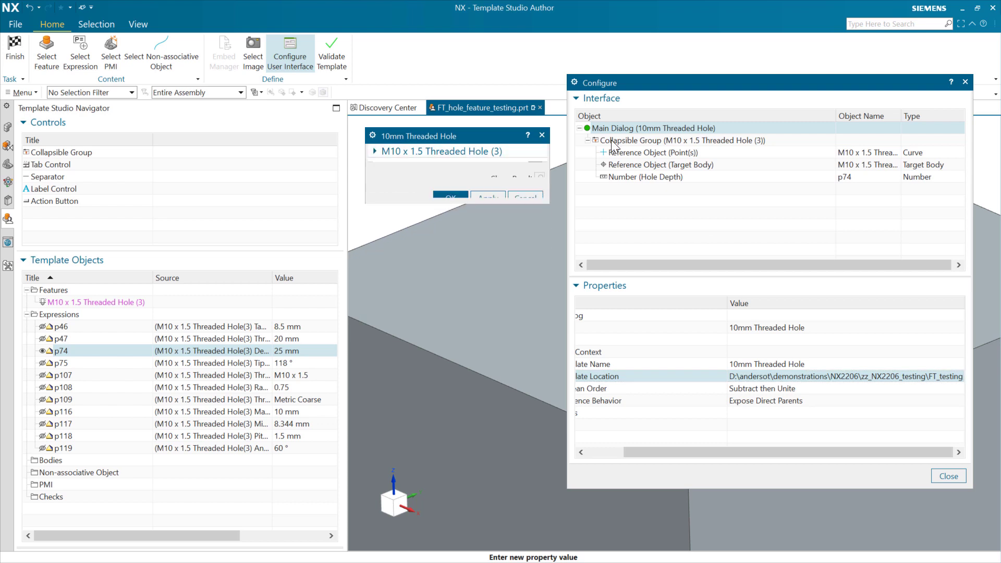
click(467, 155)
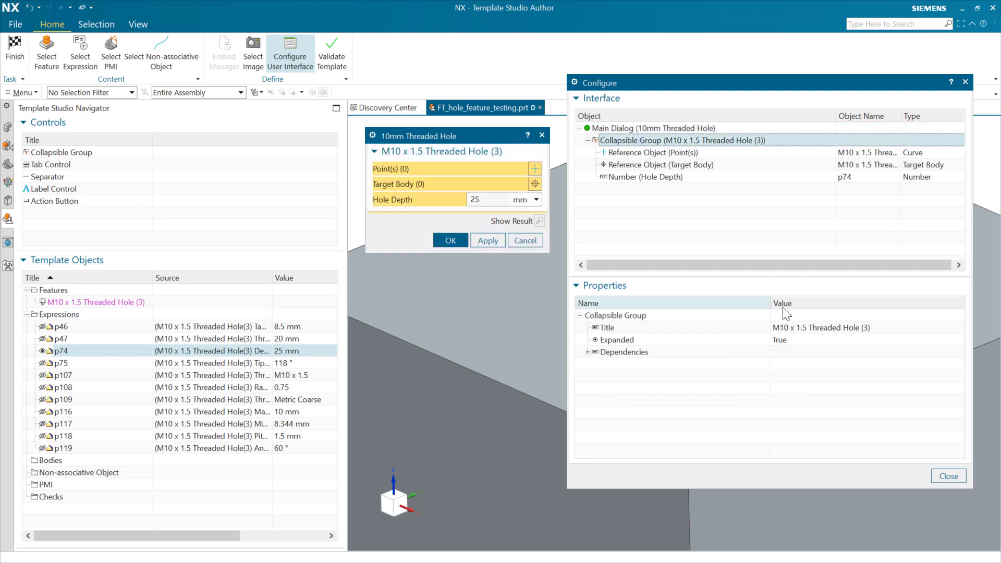
click(816, 326)
text(Parameters)
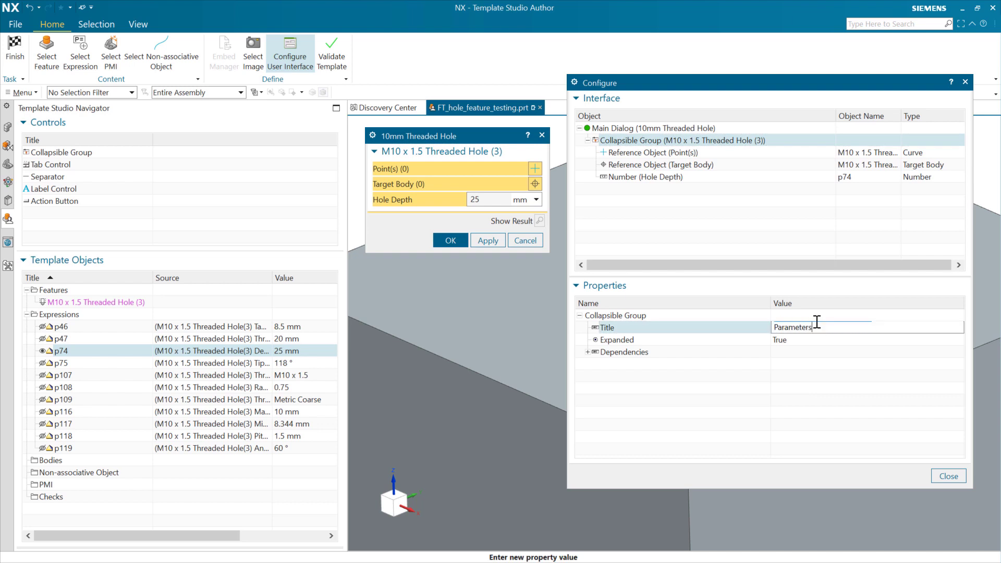
key(Return)
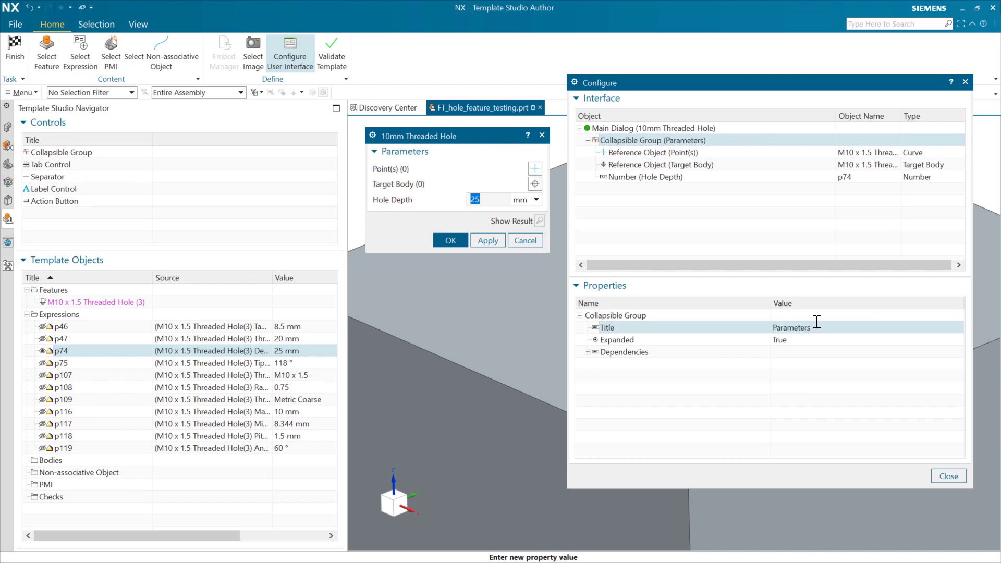
Check the three dialog inputs and the FT_testing reuse library folder, and finish the template so it is saved
click(639, 153)
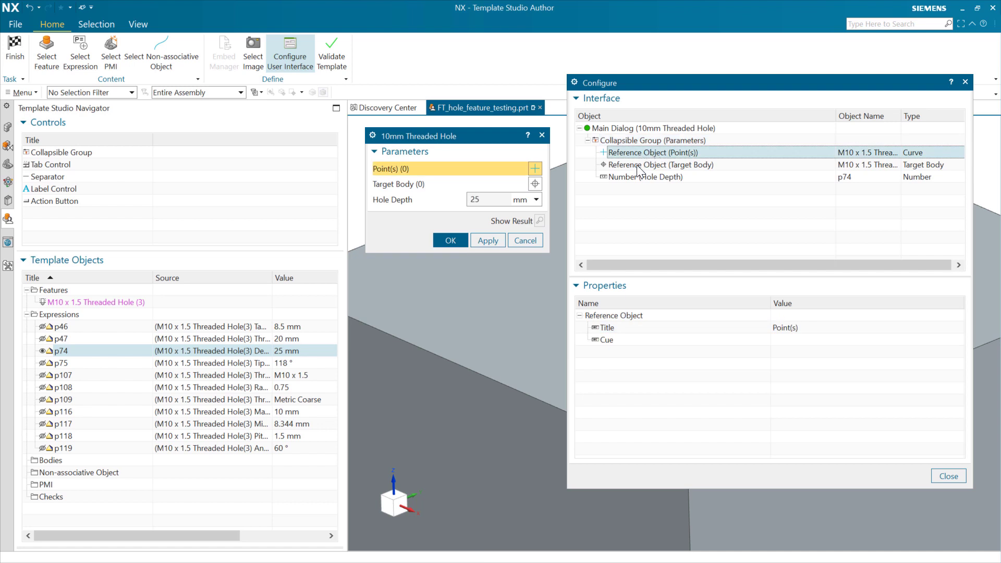
click(632, 166)
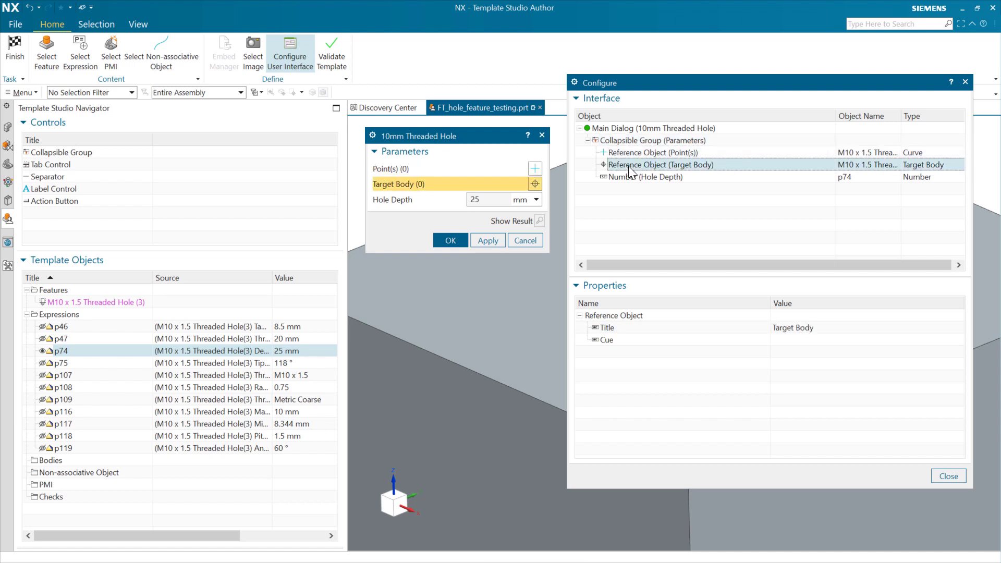
click(624, 178)
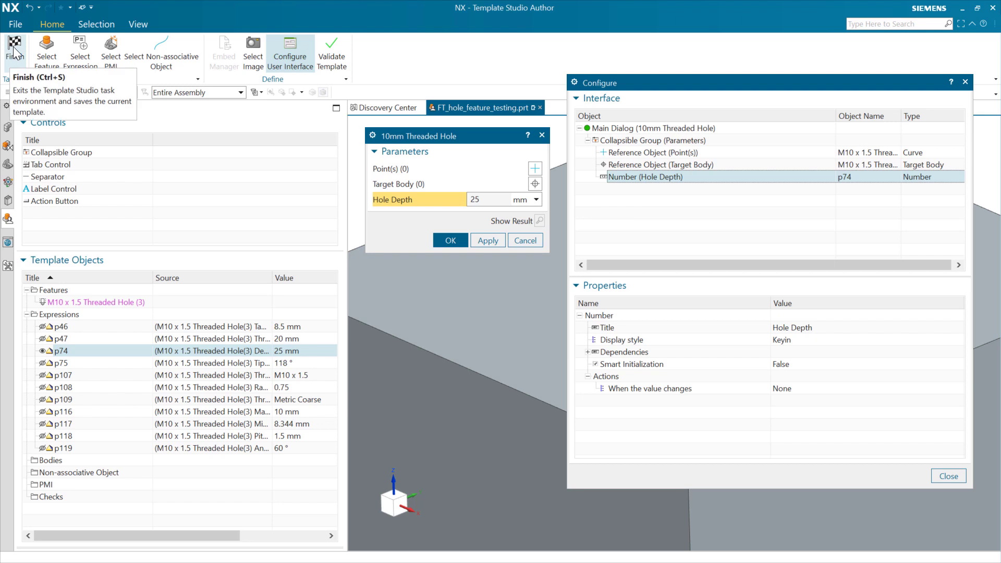
click(9, 164)
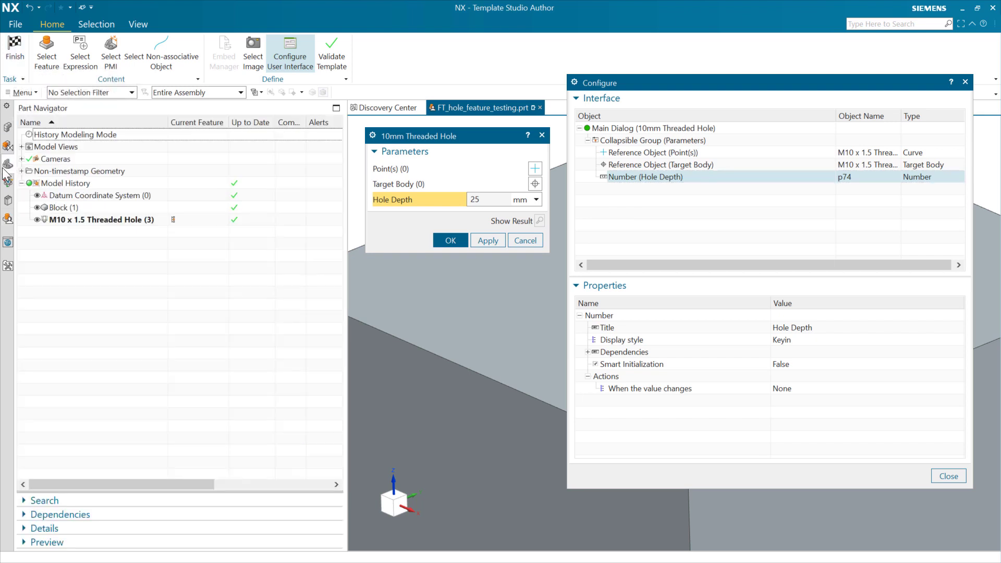
click(8, 200)
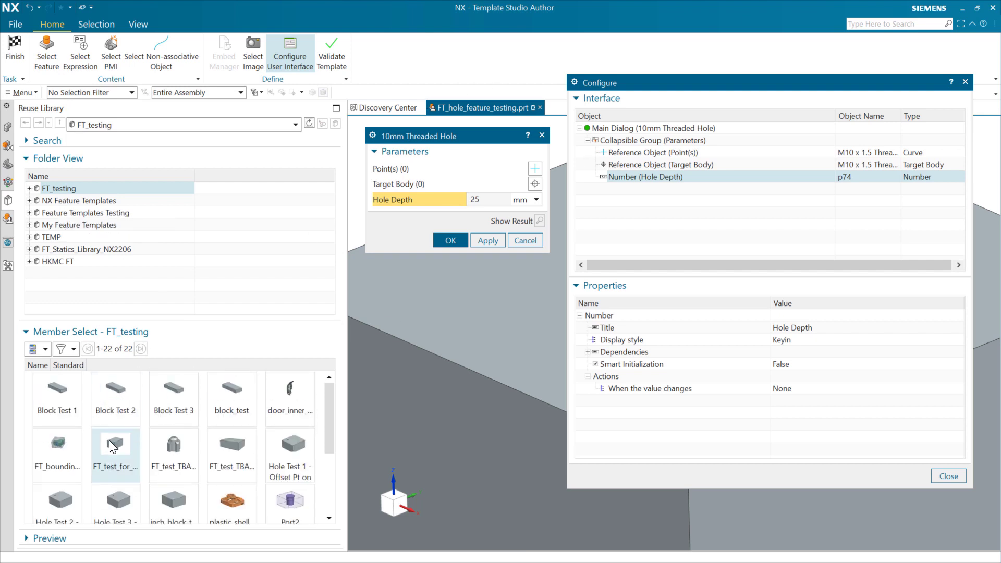
click(15, 49)
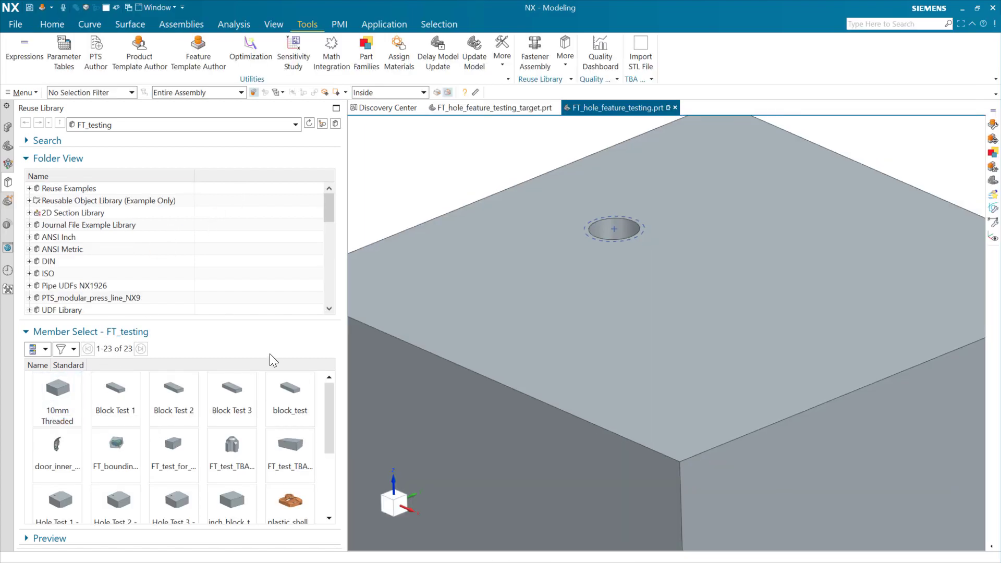
Refresh the 10mm Threaded Hole template's library thumbnail by opening its part, framing the hole in wireframe, and saving and closing it
drag(58, 388, 60, 390)
right_click(61, 390)
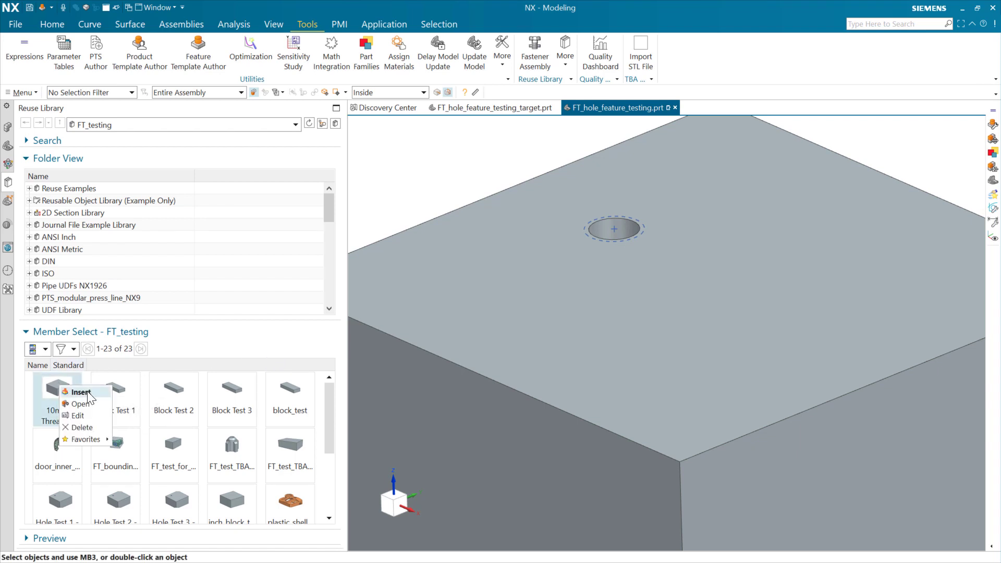
click(91, 407)
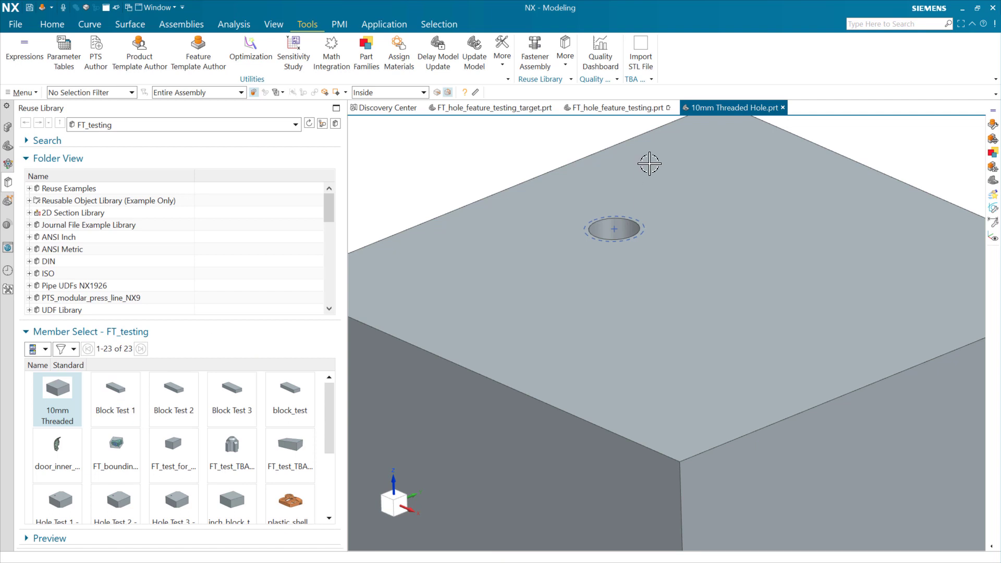
scroll(615, 208, up, 5)
scroll(612, 341, up, 3)
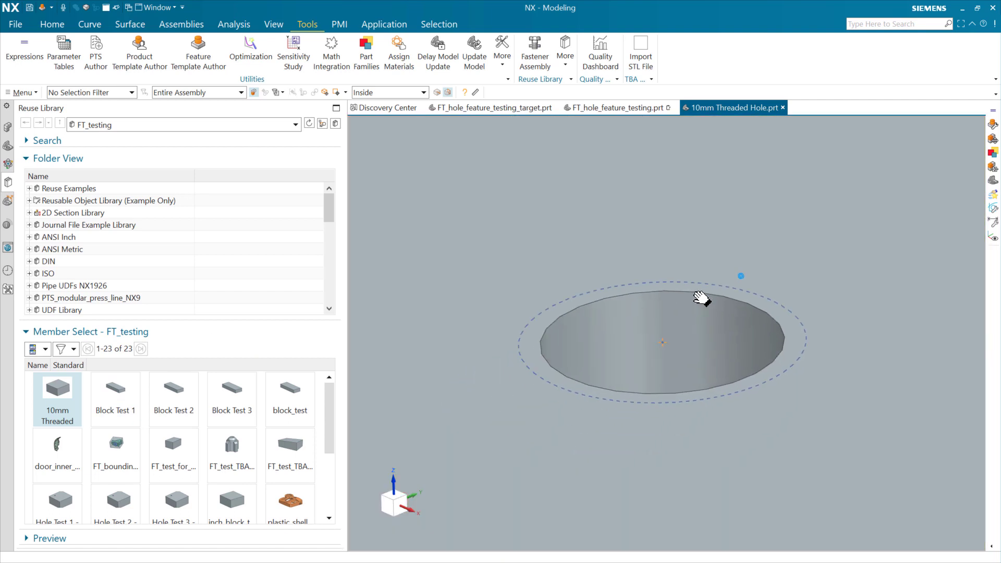
scroll(669, 284, down, 1)
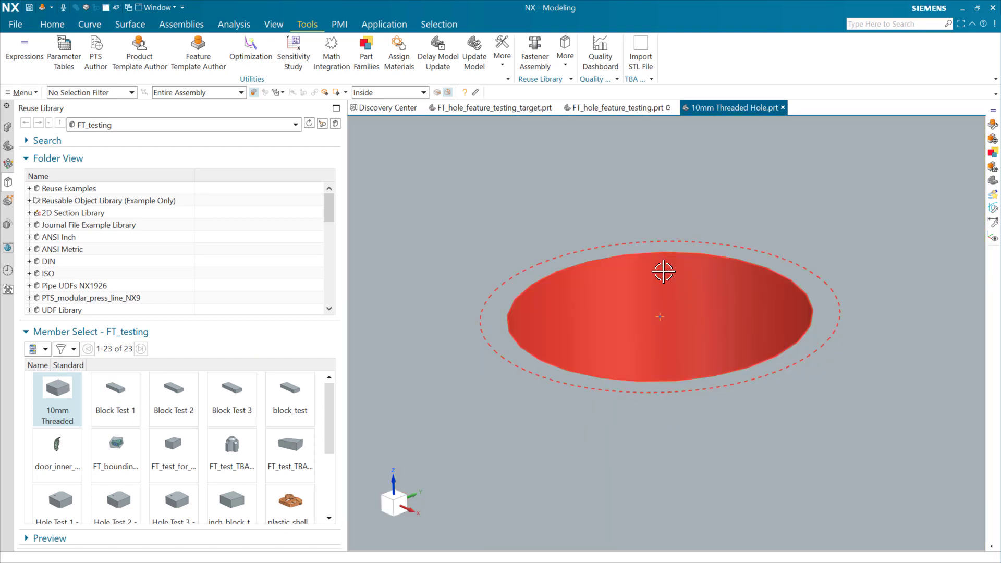
scroll(664, 273, down, 5)
scroll(699, 313, up, 3)
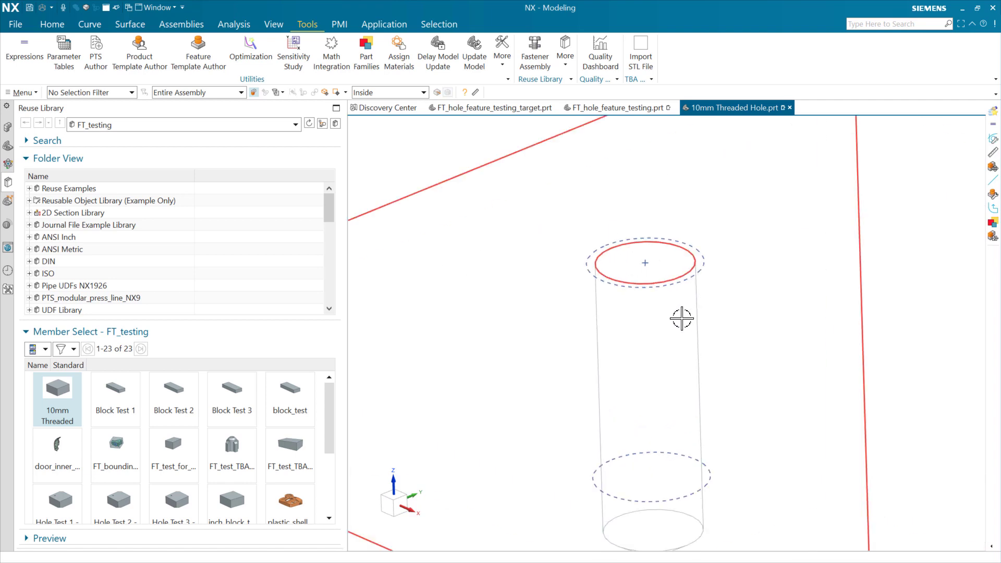
click(30, 7)
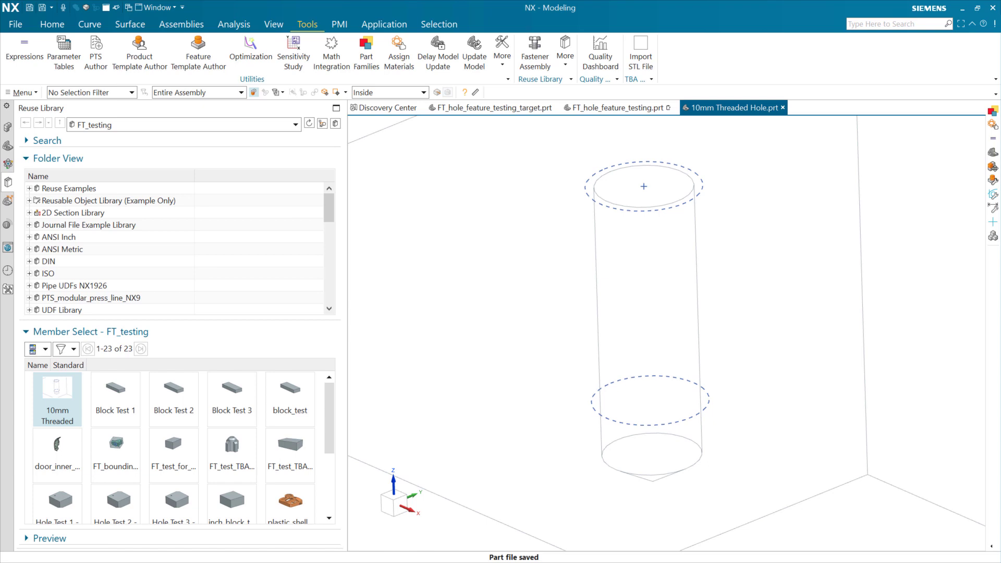
click(783, 108)
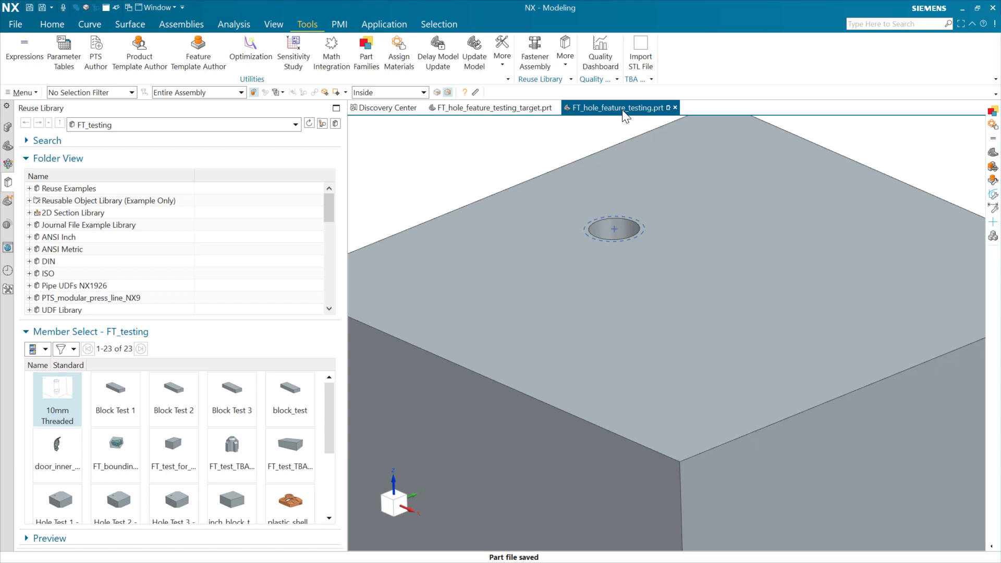
Switch to FT_hole_feature_testing_target.prt and save it with the block framed larger
click(496, 109)
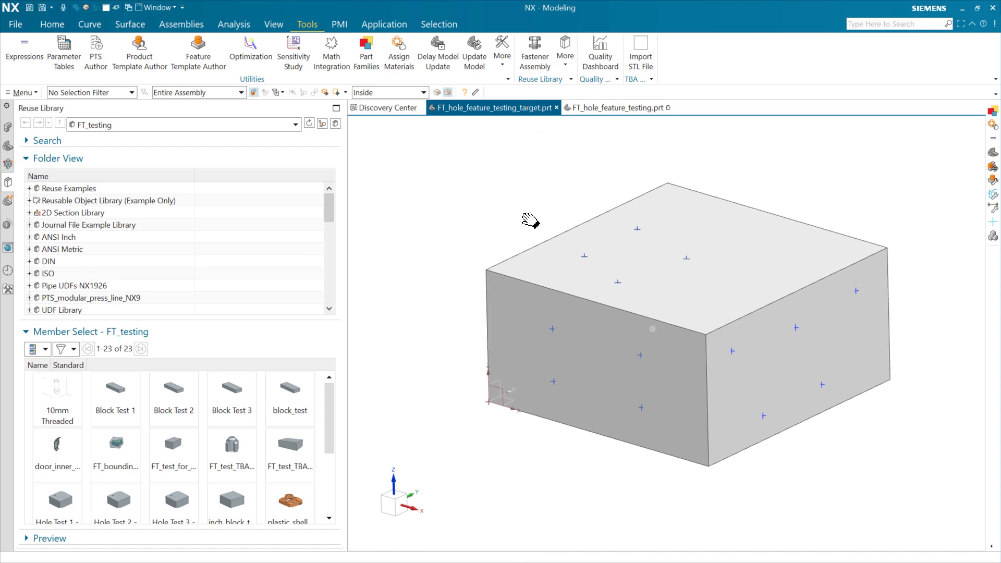
scroll(530, 219, down, 2)
shift+middle_drag(529, 208, 491, 197)
key(ctrl+s)
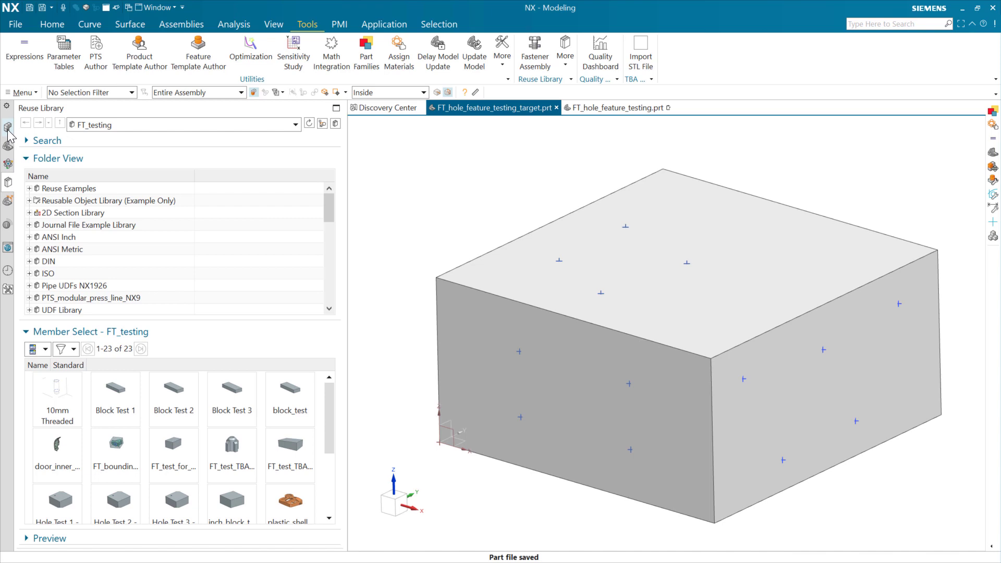
Examine the target part's history and highlight its non-timestamp points on the block
click(8, 147)
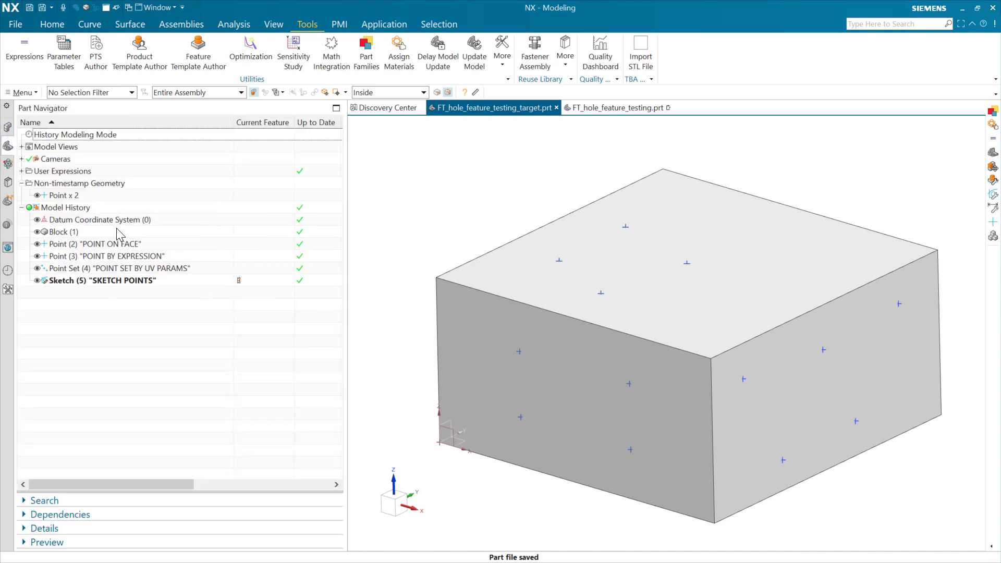
click(71, 197)
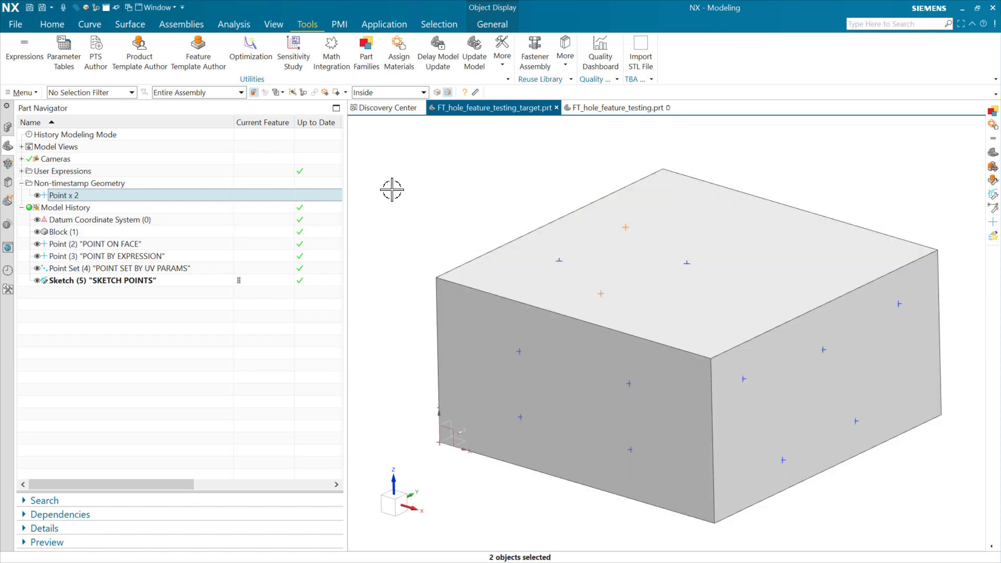
key(Escape)
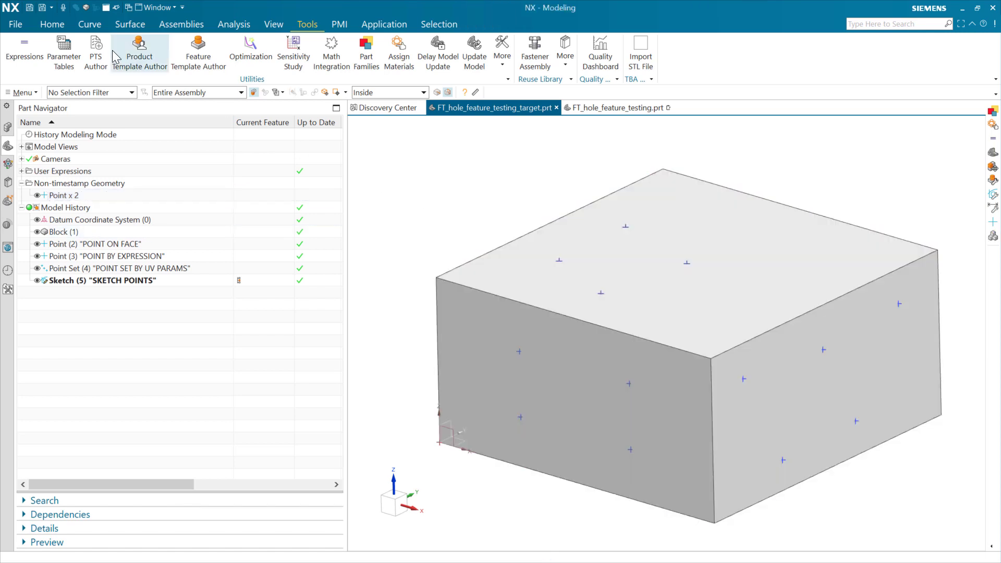
Create a non-associative Point on Face near the middle of the block's front face, at about U 0.50 and V 0.50
click(91, 27)
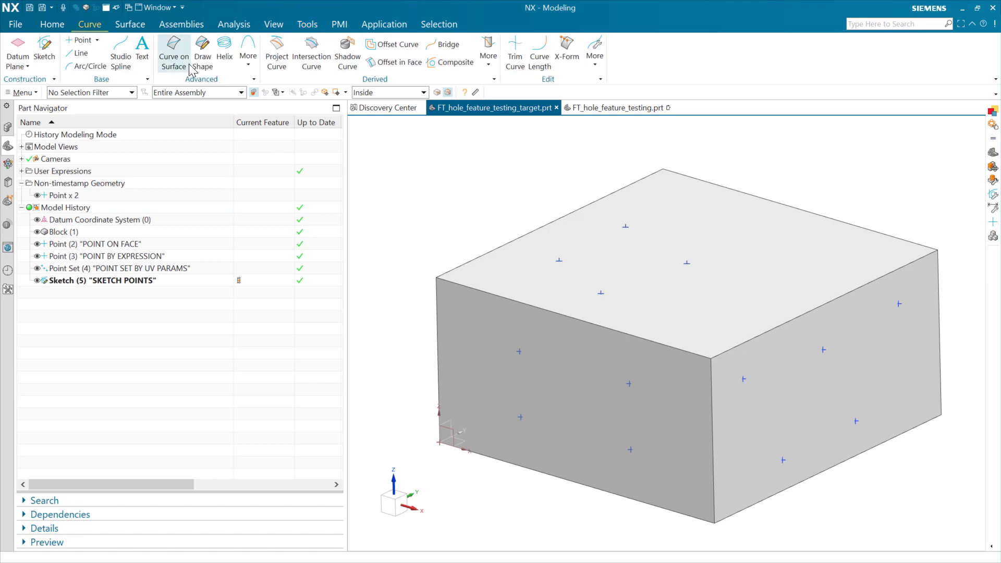
click(79, 41)
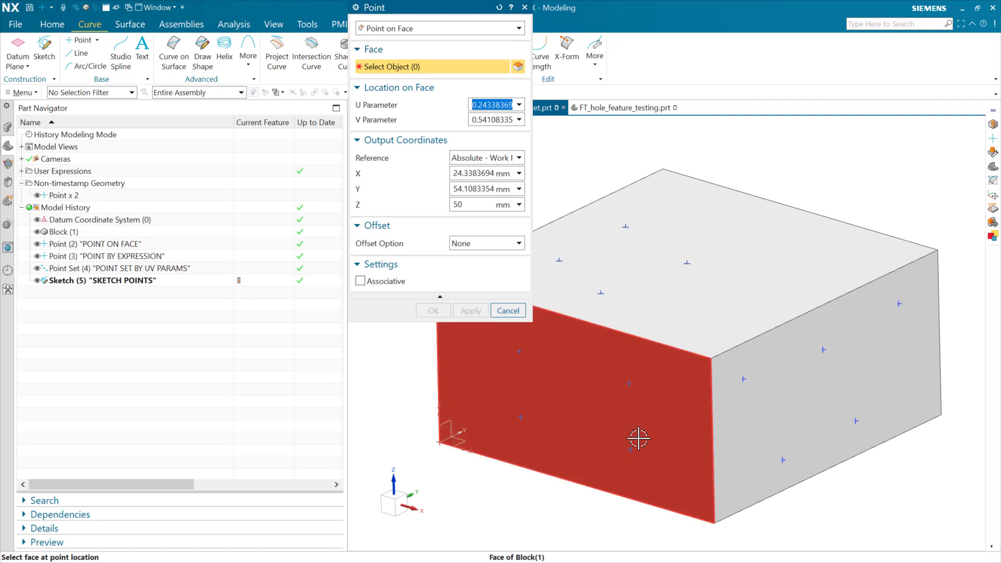
click(574, 400)
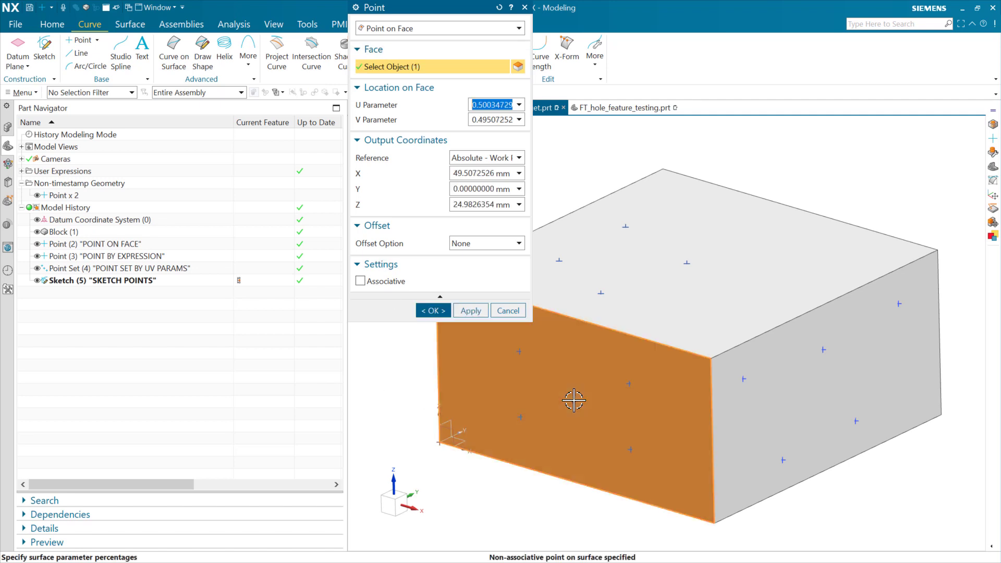
click(432, 311)
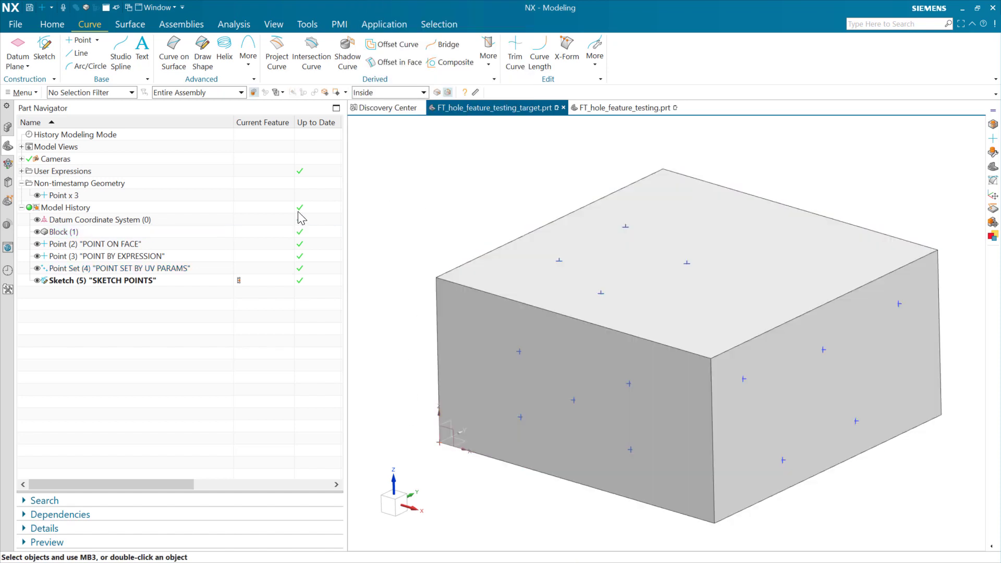
click(79, 197)
click(100, 320)
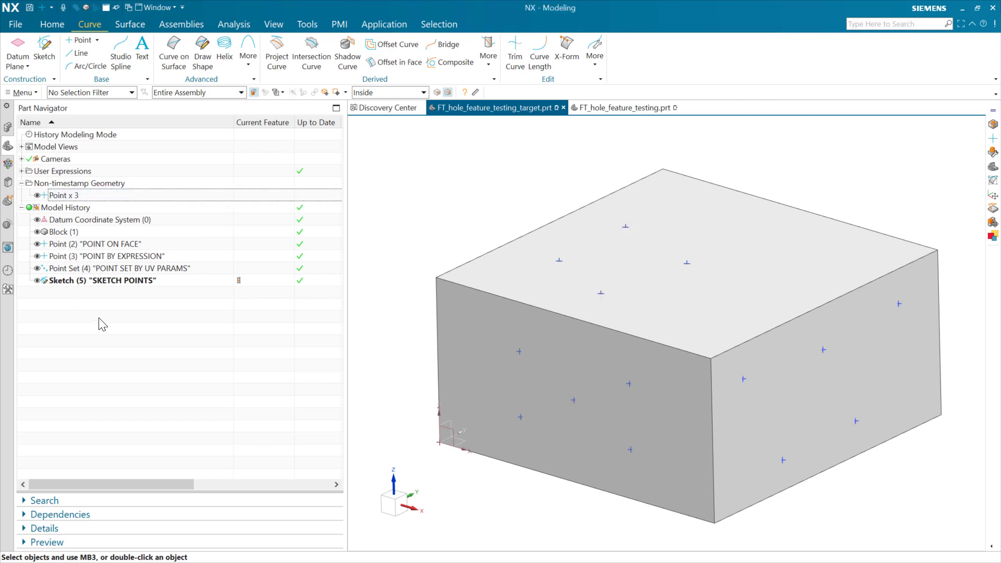
Highlight the point-on-face, expression, point set and sketch points one by one from the model history, and save the target part
click(101, 244)
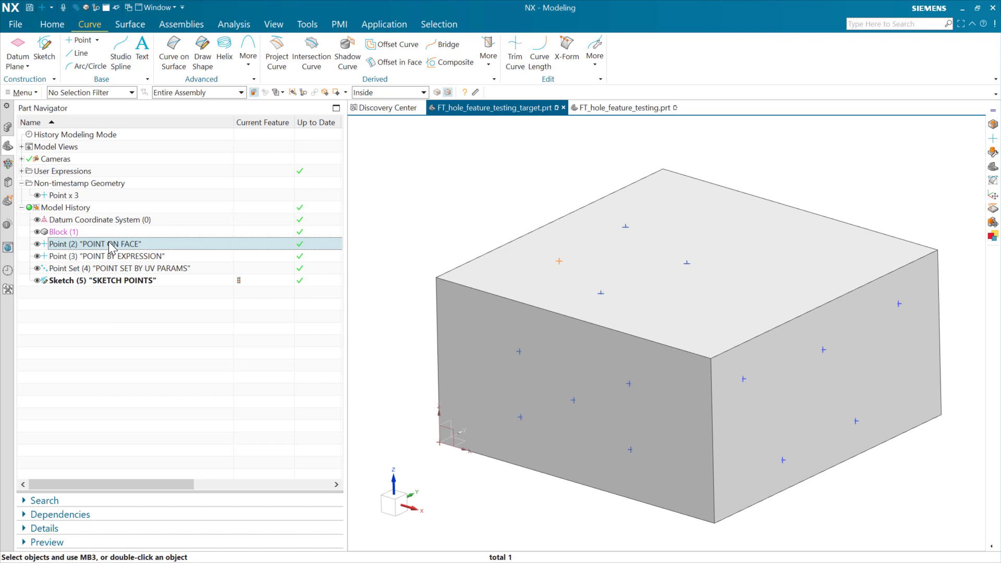
click(162, 256)
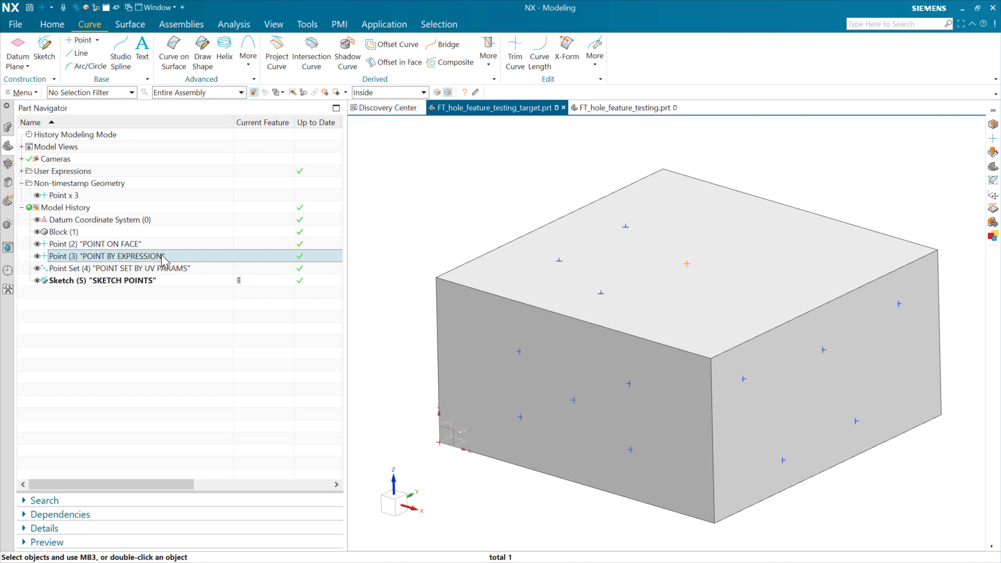
click(173, 271)
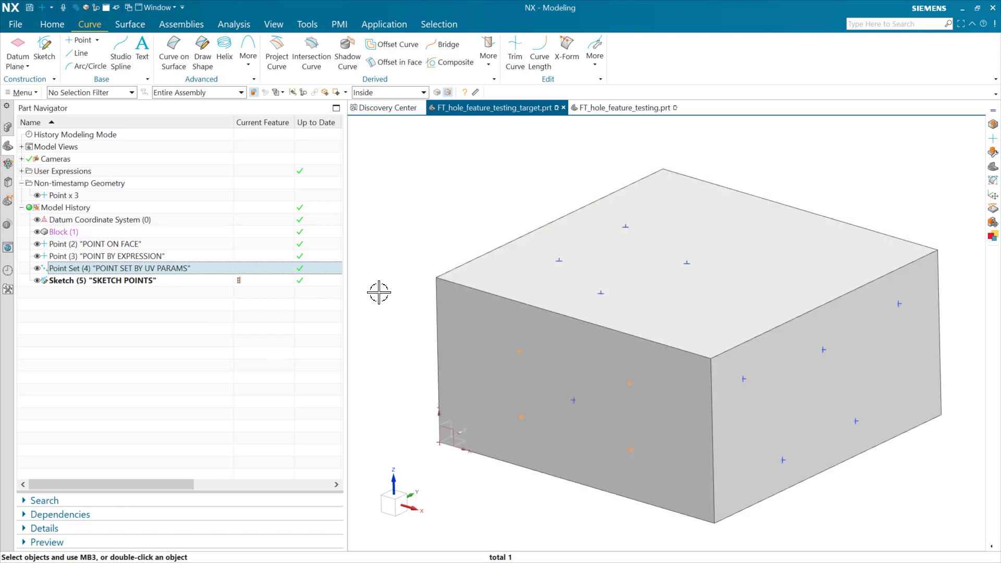
click(185, 281)
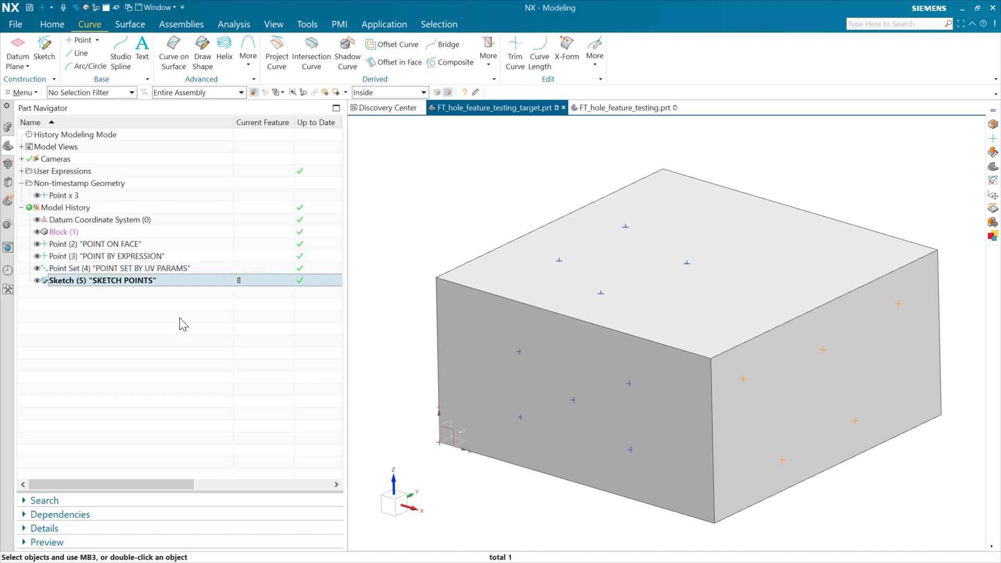
key(Escape)
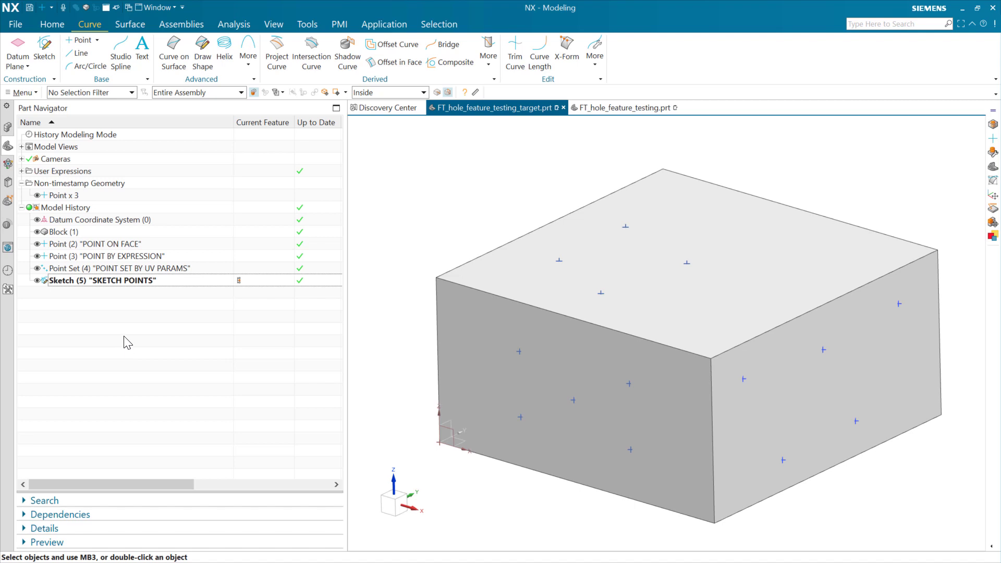
click(30, 7)
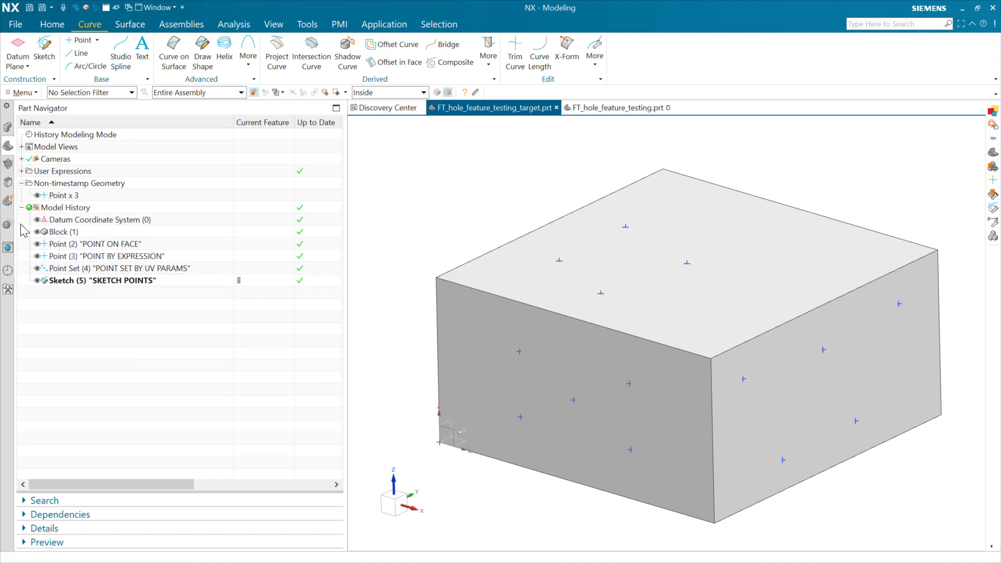
Insert the 10mm Threaded Hole template at the rearmost point on the block's top face, with the block as target body
click(12, 180)
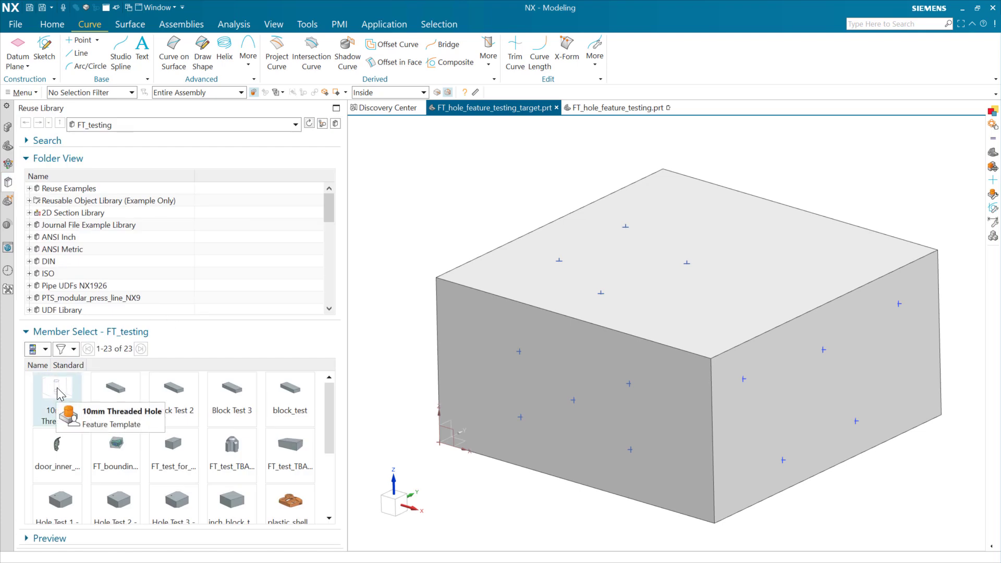
drag(57, 394, 400, 210)
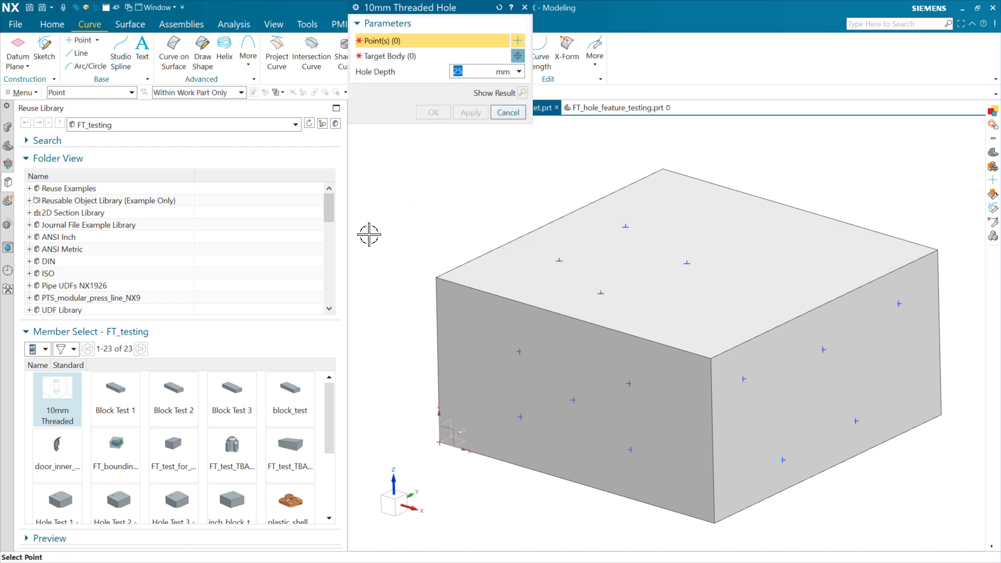
drag(423, 23, 319, 140)
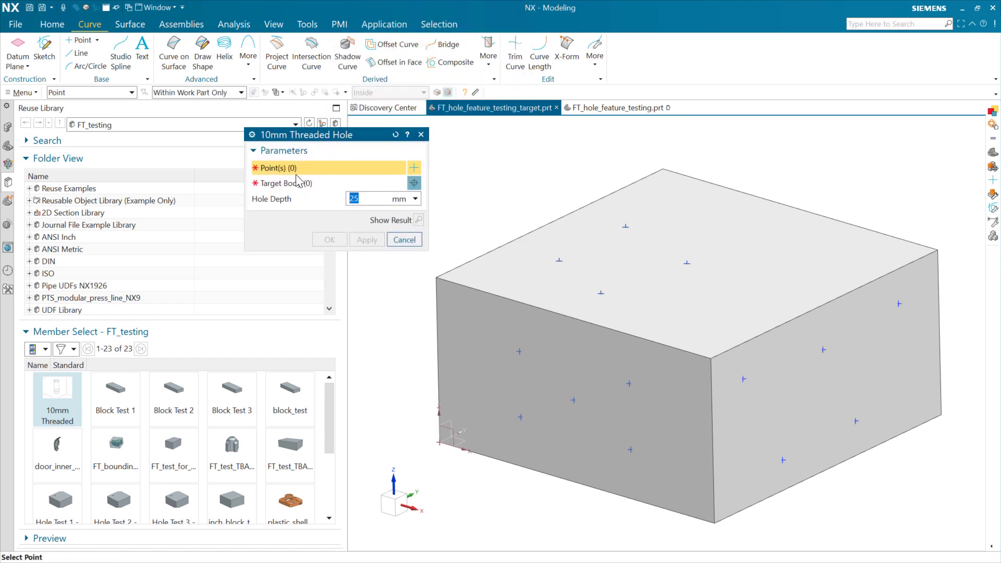
drag(341, 135, 323, 142)
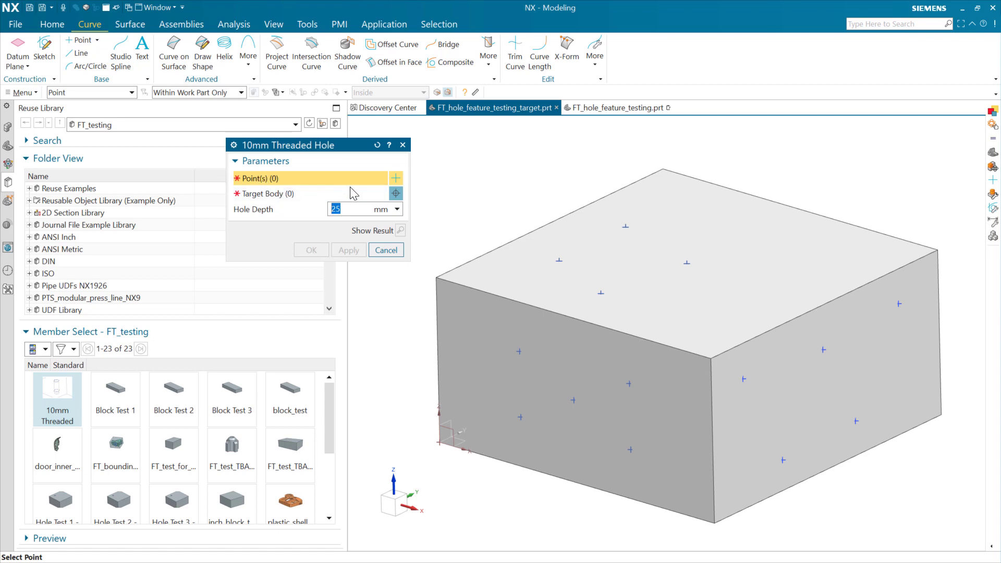
click(625, 227)
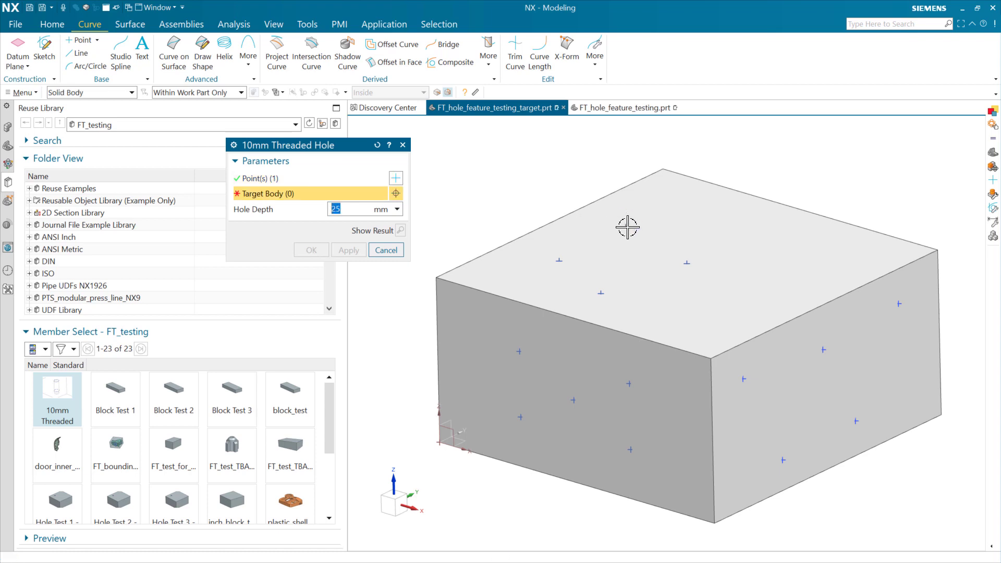
click(518, 262)
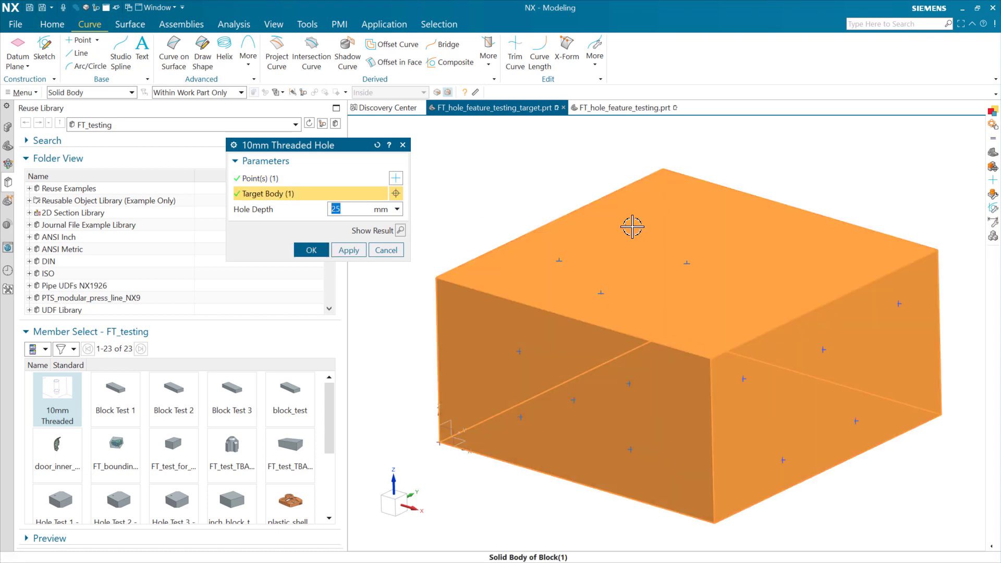
click(311, 249)
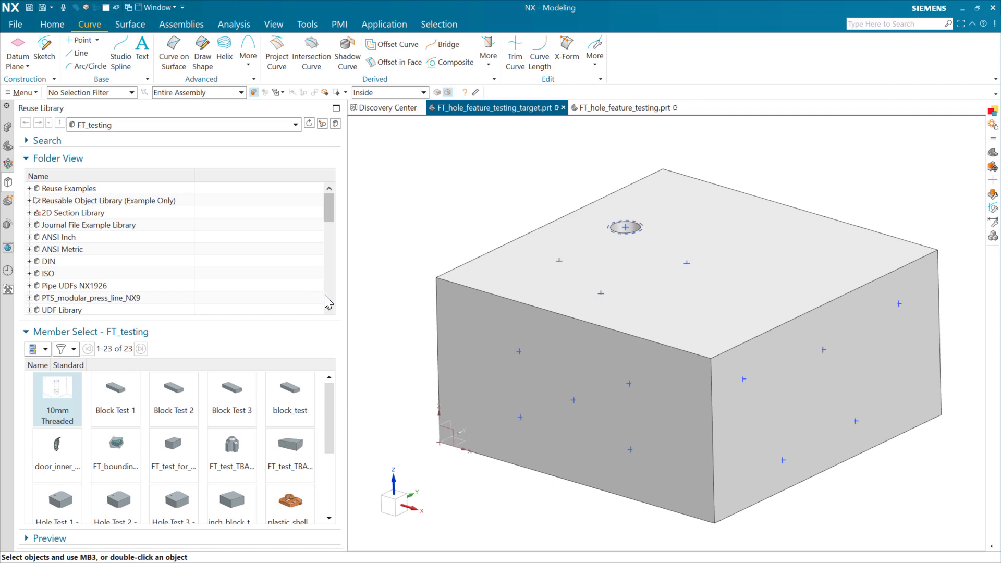
Insert another 10mm Threaded Hole at the centre point of the block's front face, targeting the block
drag(78, 390, 469, 357)
middle_click(572, 398)
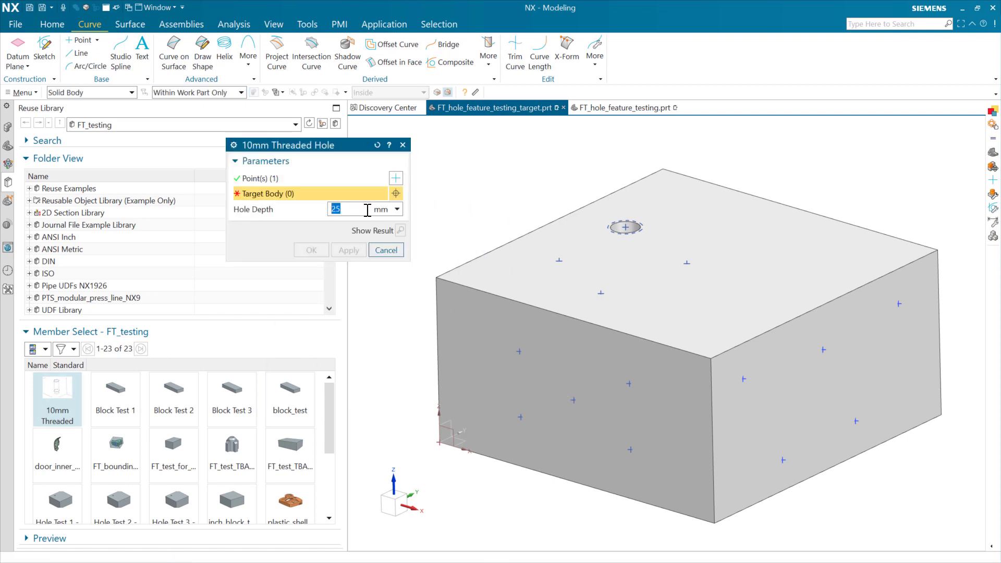
click(479, 279)
click(311, 251)
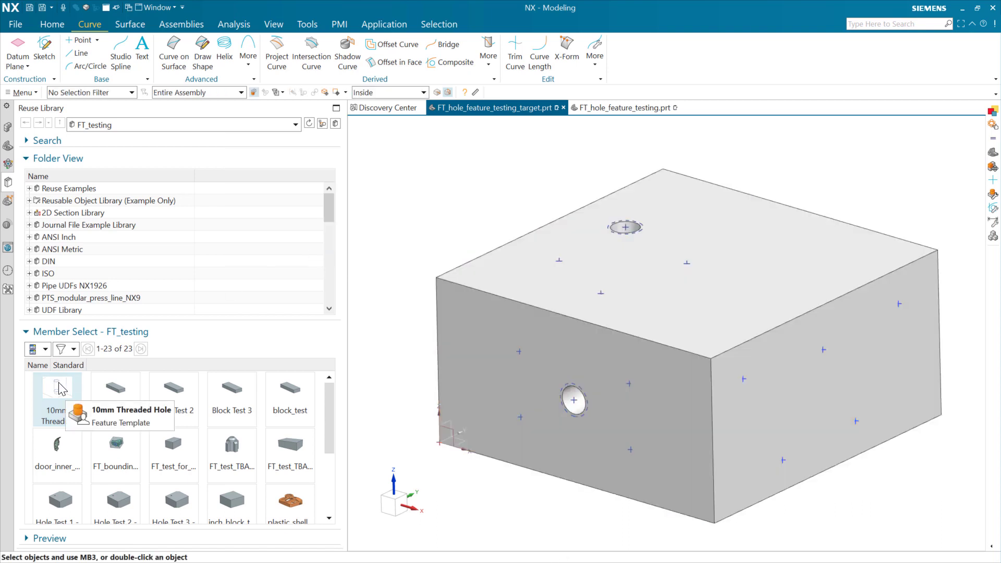
Insert a 10mm Threaded Hole at the sketch point nearest the front vertical edge on the block's side face, targeting the block
drag(67, 386, 619, 343)
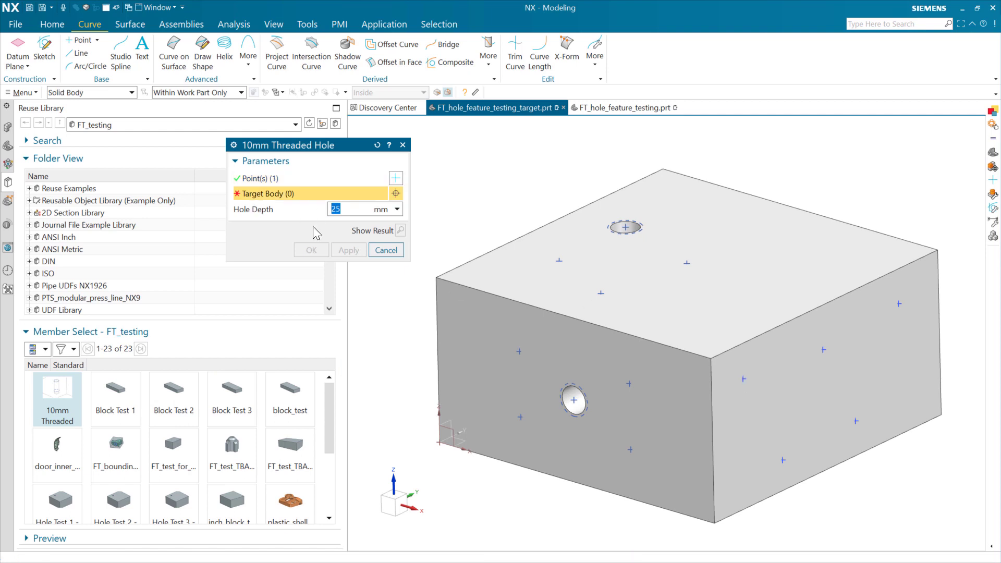
click(476, 308)
click(323, 250)
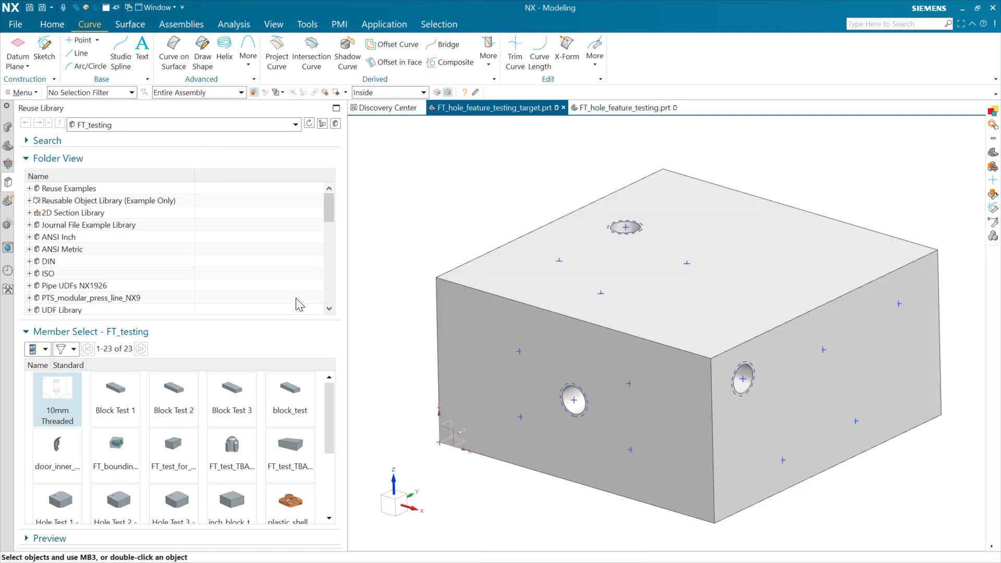
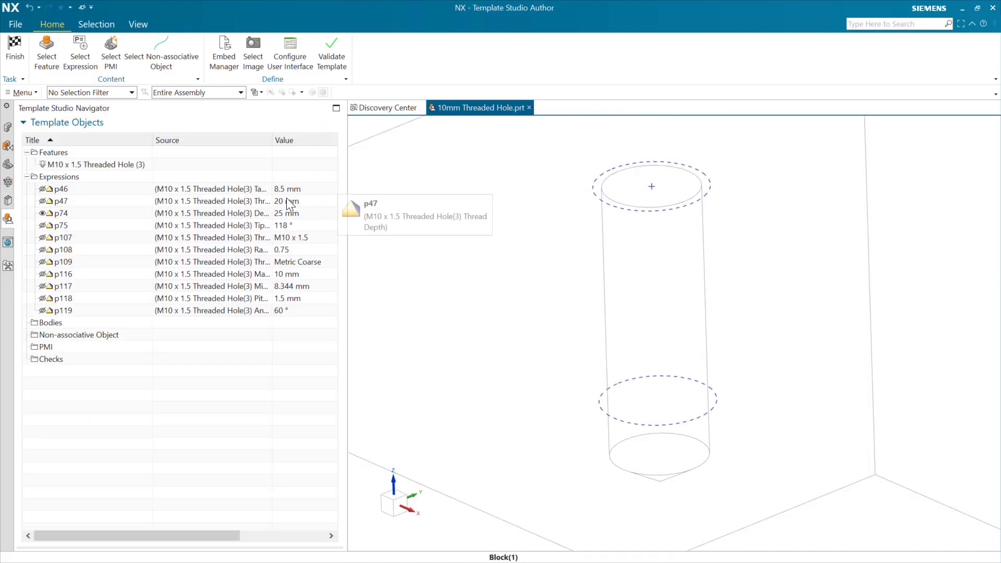
Configure the 10mm Threaded Hole template's main dialog with Reference Behavior set to Expose Intermediate Parents
click(296, 49)
click(625, 129)
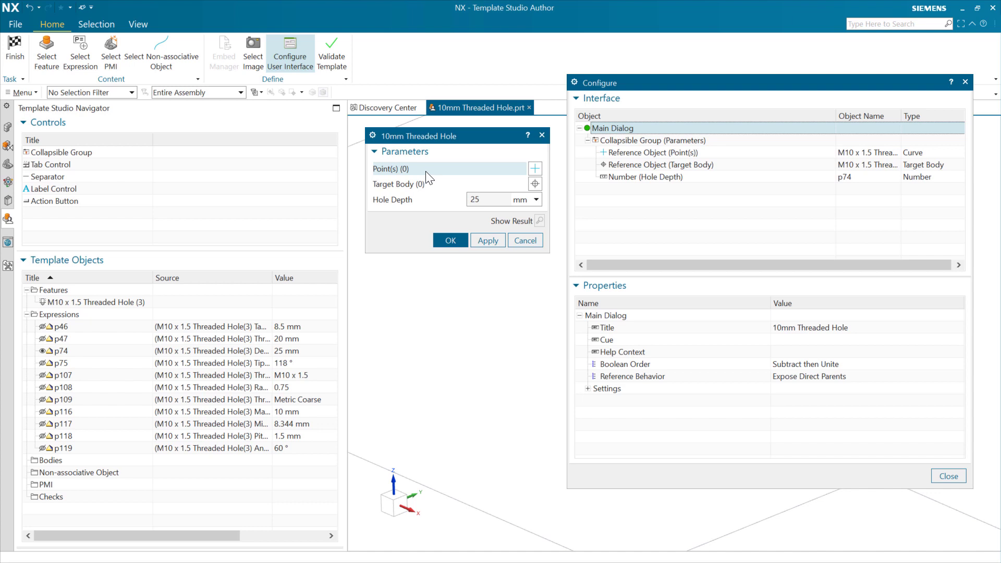
click(813, 378)
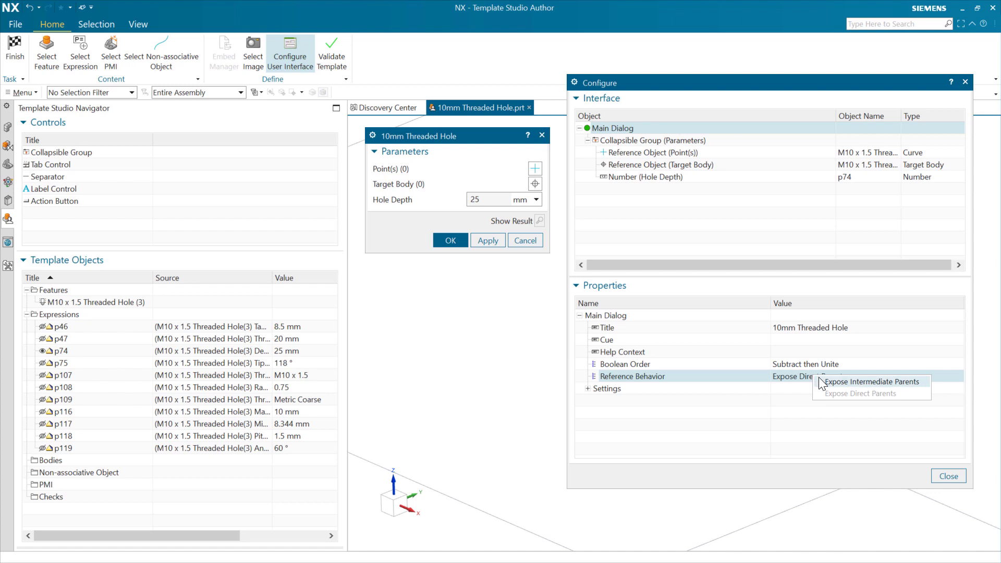
click(865, 381)
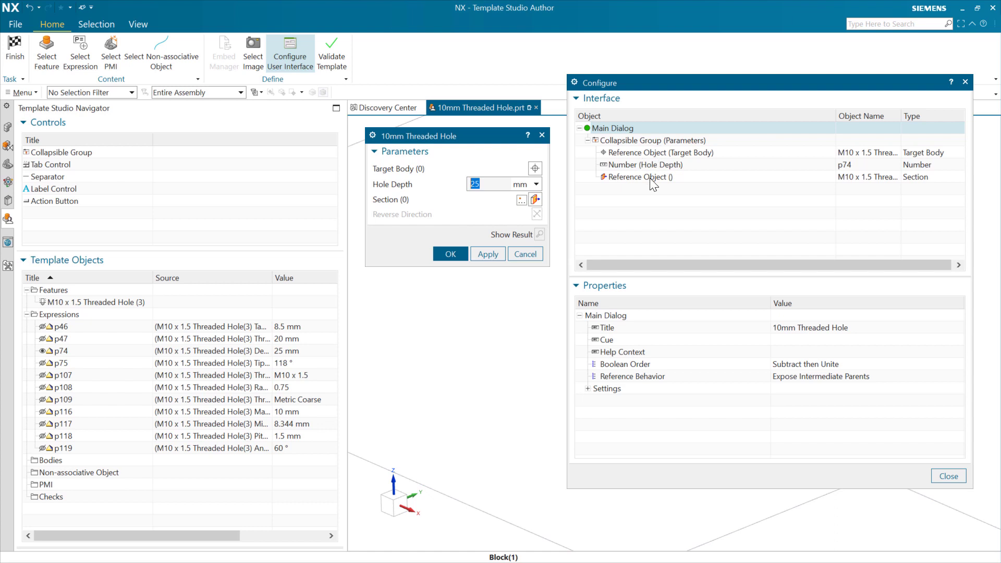
Move the section reference object to the first place in the Parameters group and title it Point(s)
mouse_move(637, 178)
mouse_down()
mouse_move(638, 151)
mouse_move(636, 166)
mouse_up()
click(642, 153)
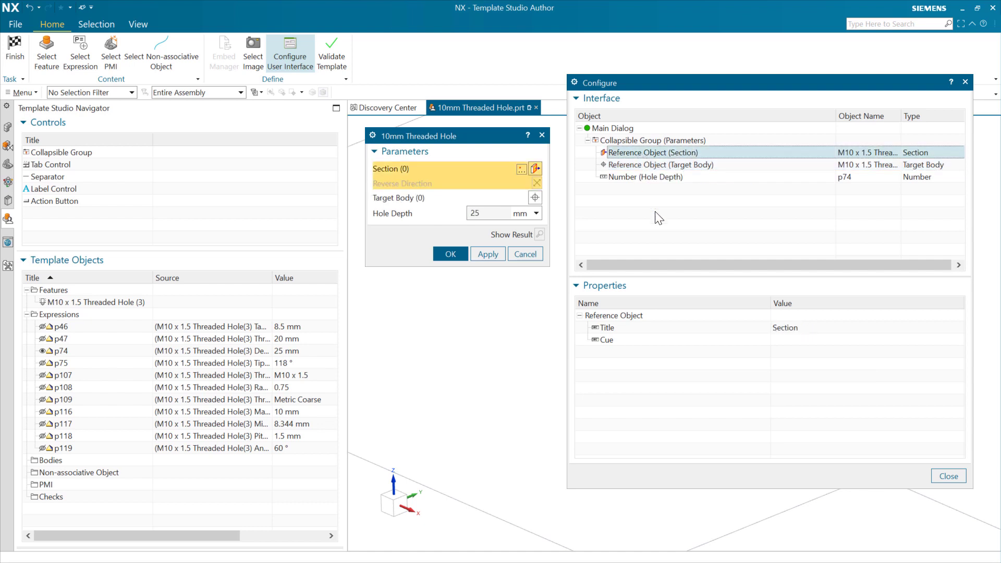
double_click(796, 326)
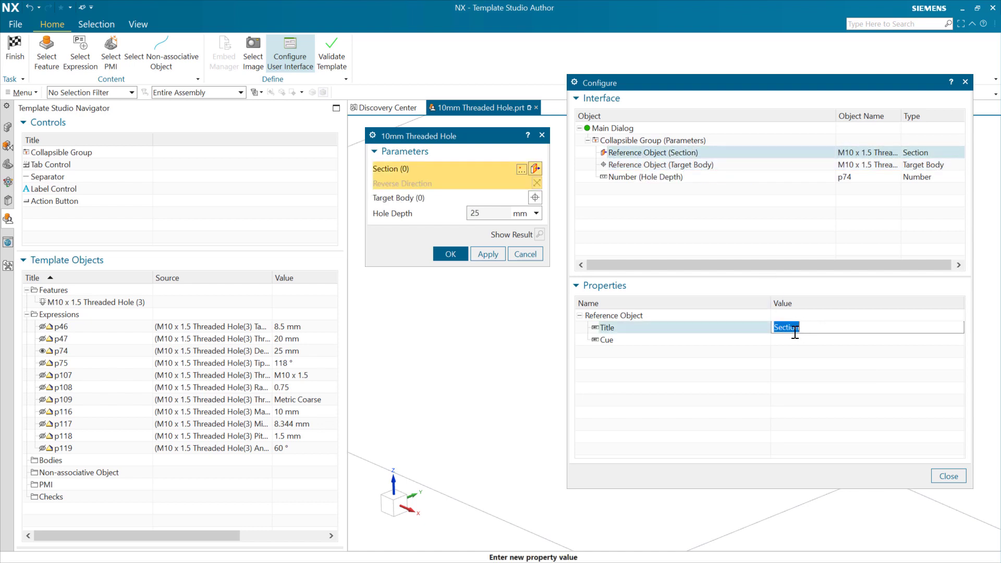
text(PO)
key(Delete)
text(oint(s)
key(Return)
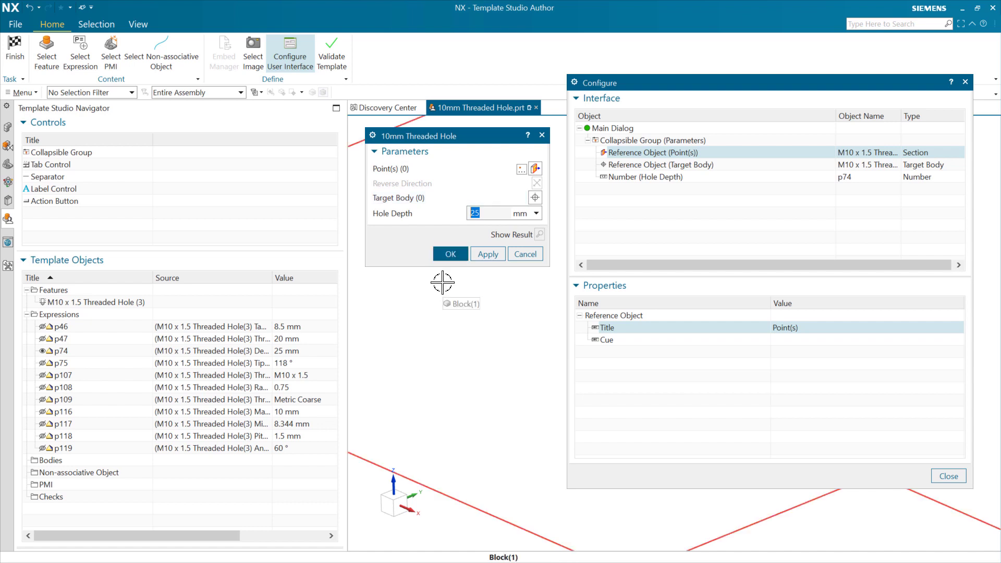
Review the Reference Behavior options of the template's main dialog
click(613, 128)
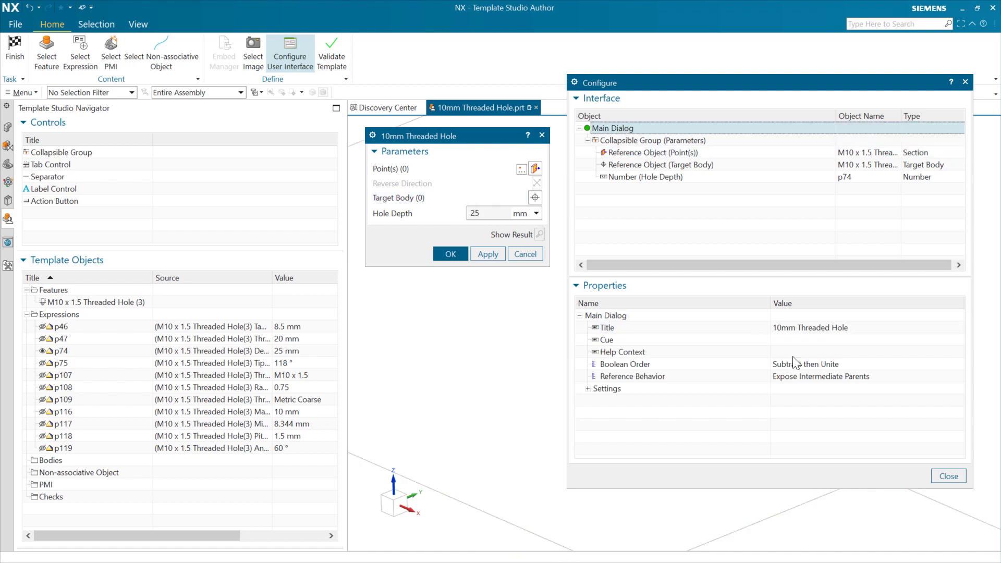
click(814, 376)
click(817, 376)
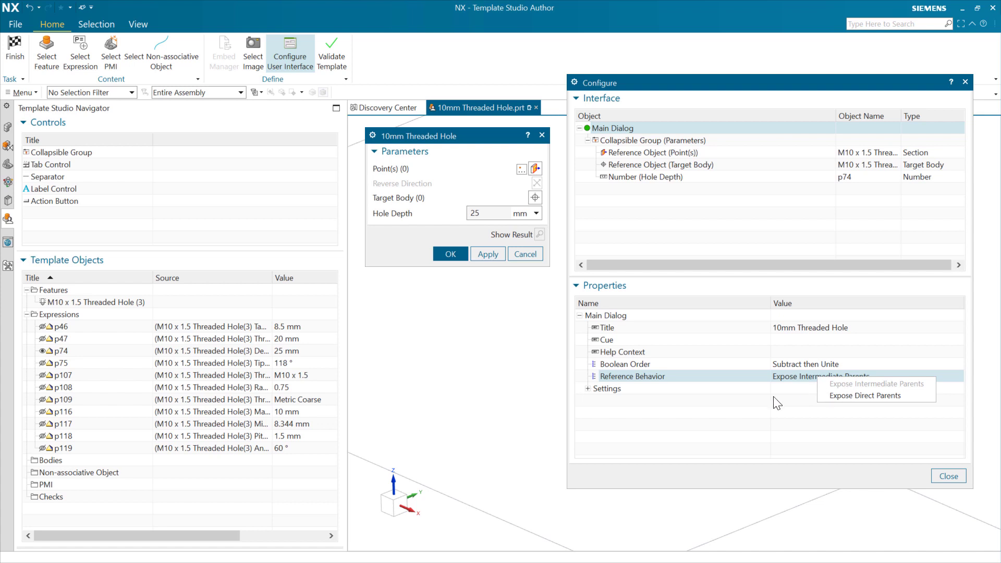
click(790, 380)
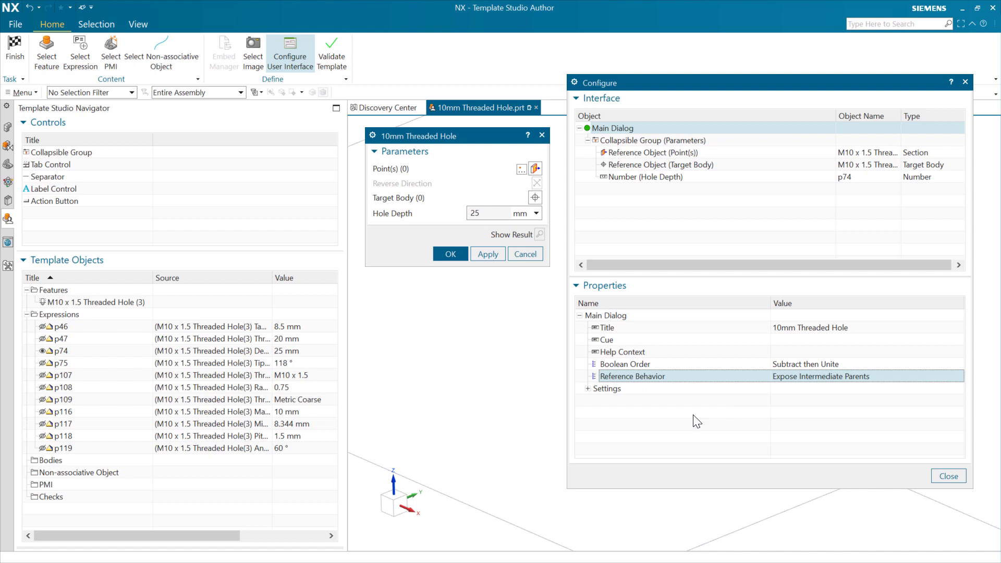
Finish the template authoring, and save and close the 10mm Threaded Hole part
click(14, 46)
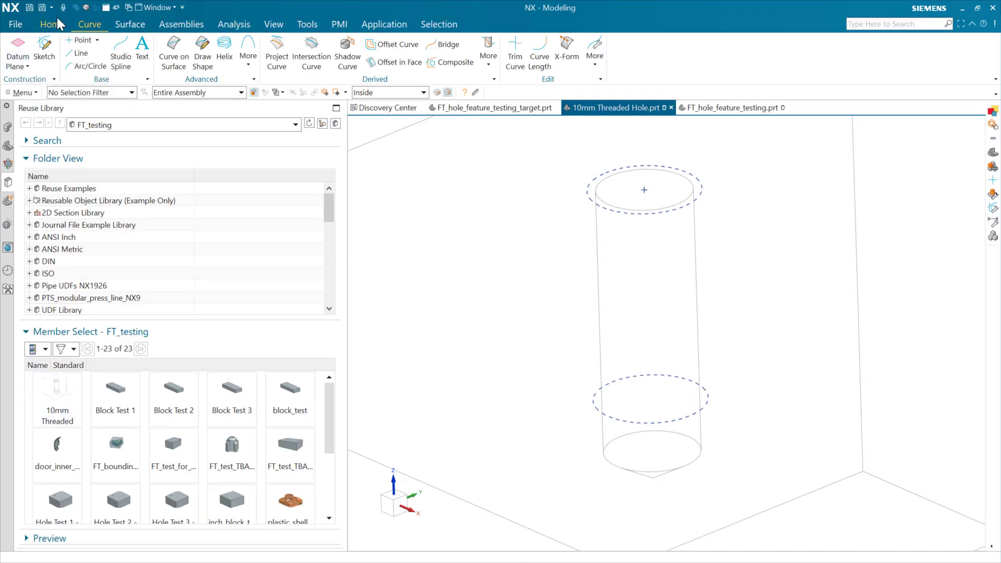
click(29, 8)
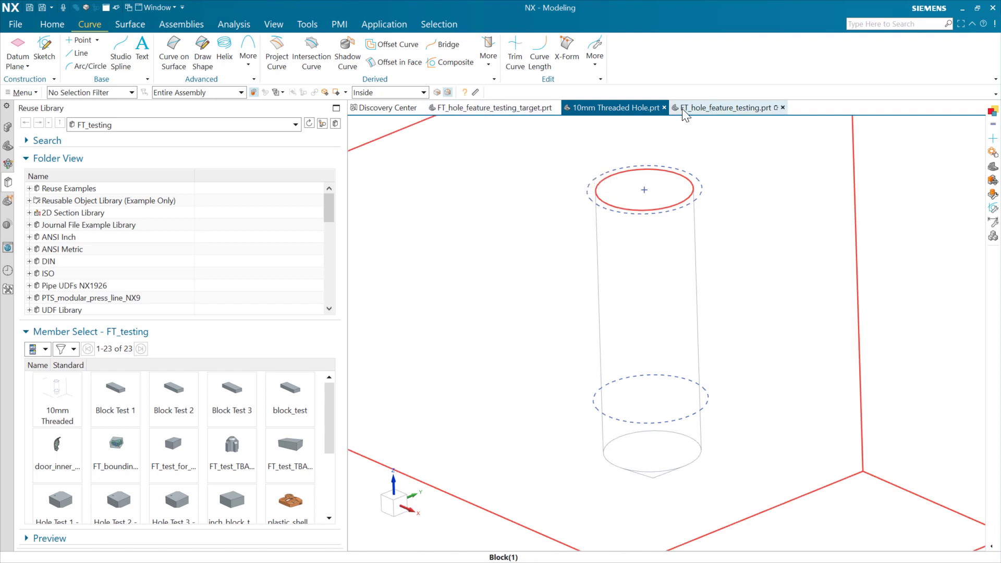
click(664, 108)
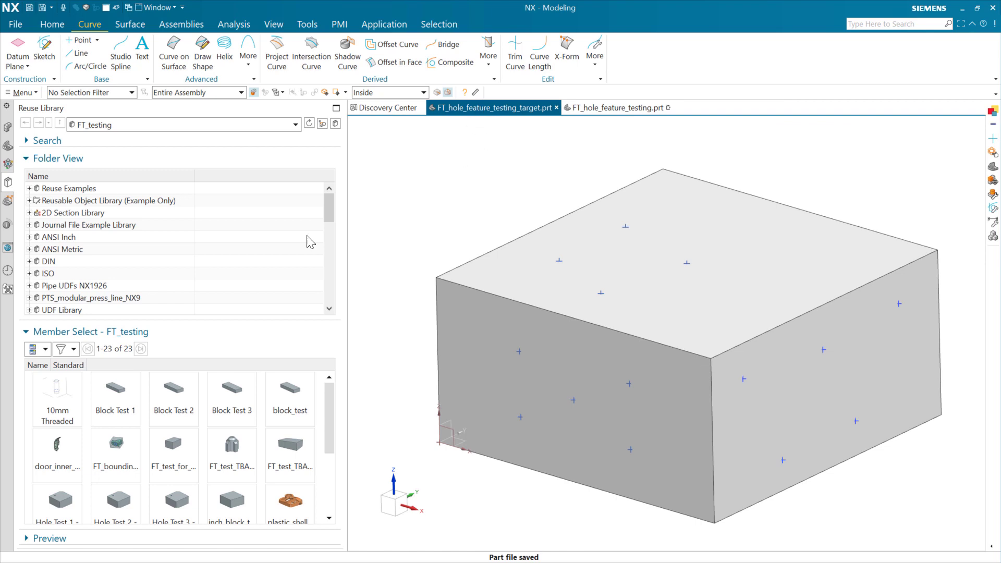
Insert a 10mm Threaded Hole at the expression-driven point on the block's upper face using Single Point, with the block as target body
drag(63, 391, 384, 197)
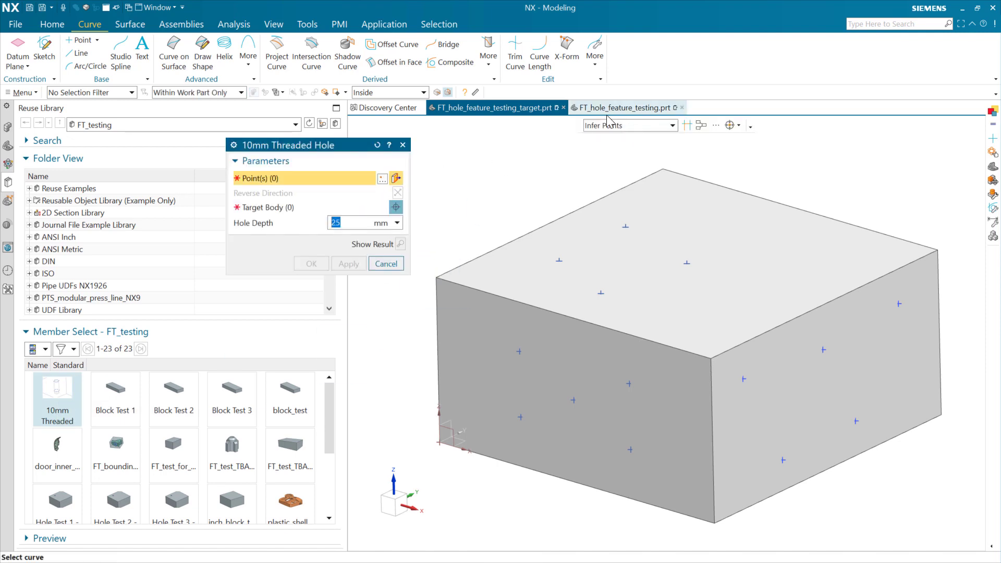
click(673, 129)
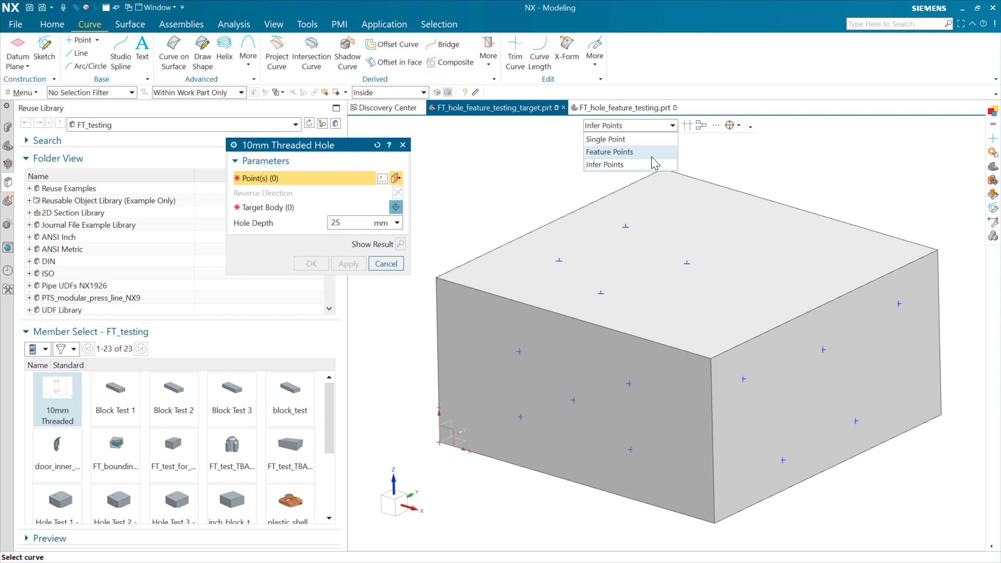
click(624, 139)
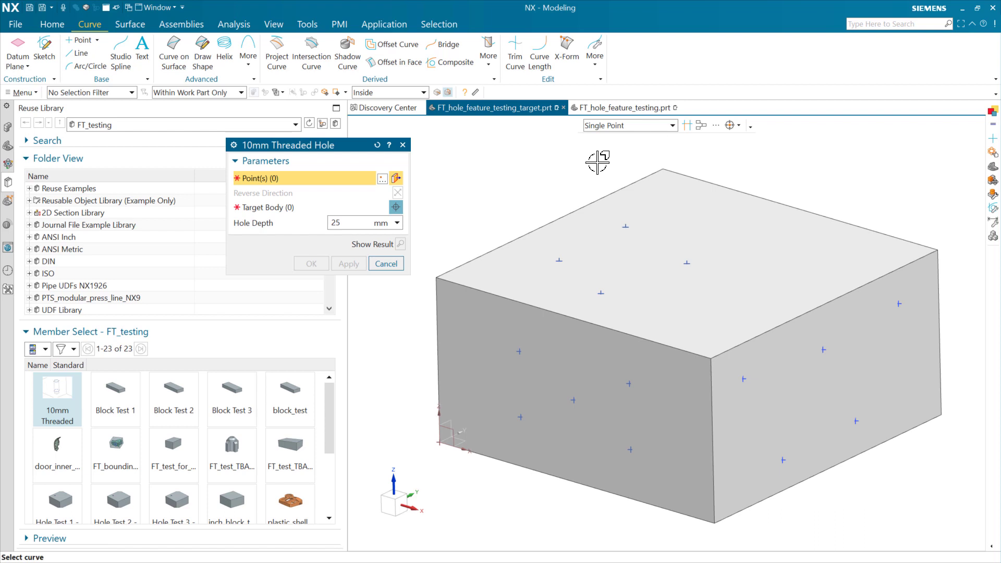
click(687, 264)
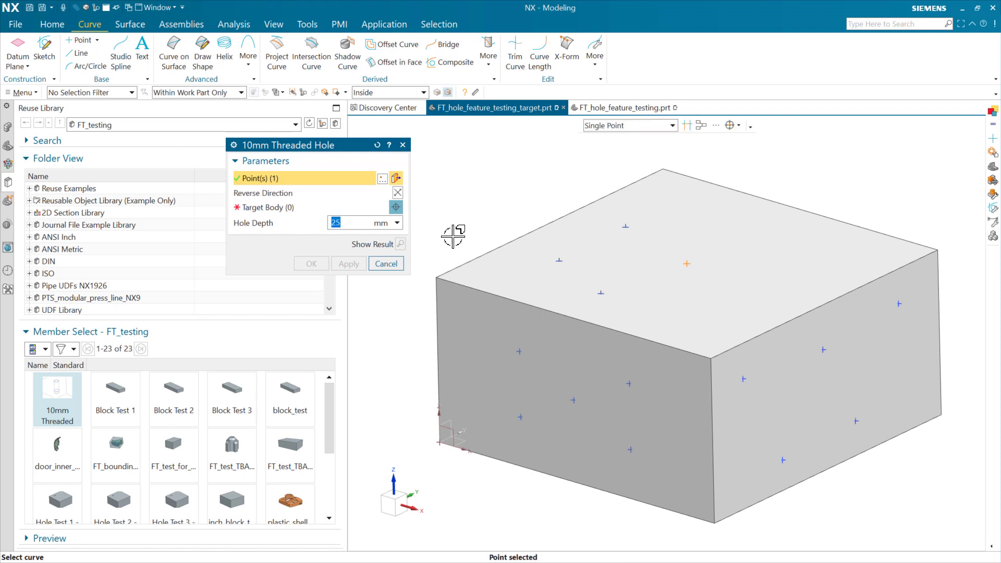
click(284, 208)
click(513, 259)
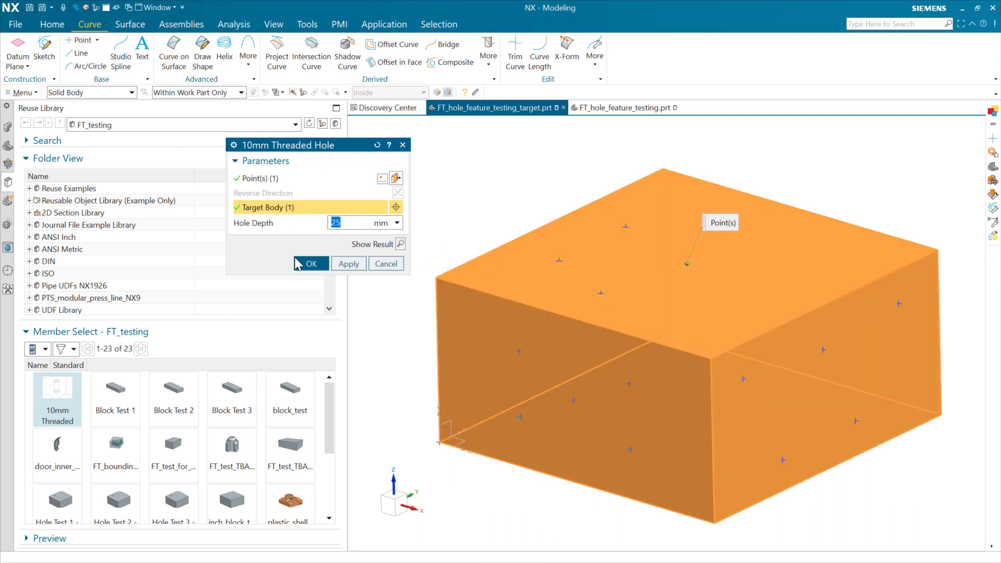
click(311, 264)
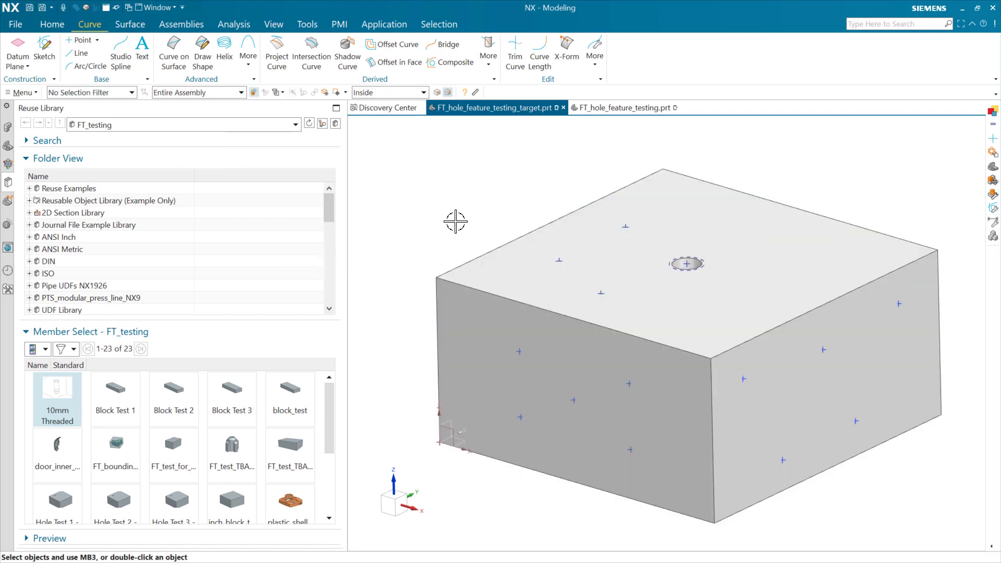
Change the my_point expression to point(50,80,50) and apply it to test the hole's associativity
key(ctrl+e)
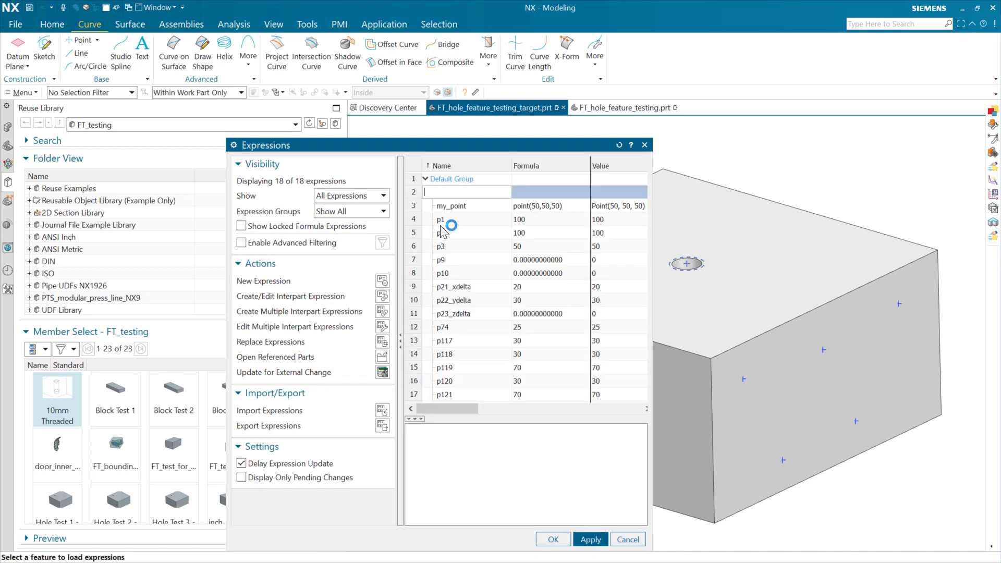
drag(425, 149, 332, 127)
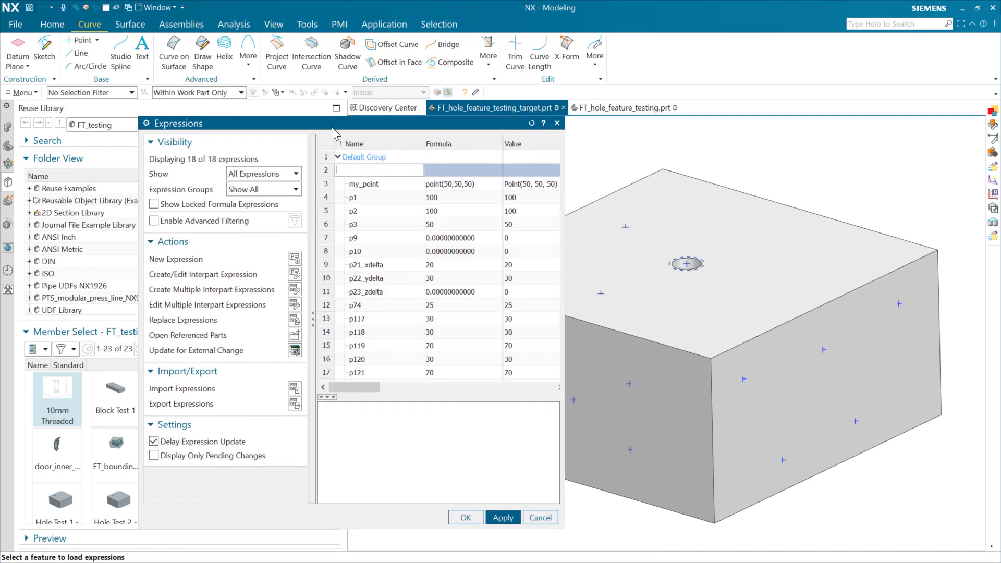
click(455, 187)
double_click(454, 186)
click(453, 183)
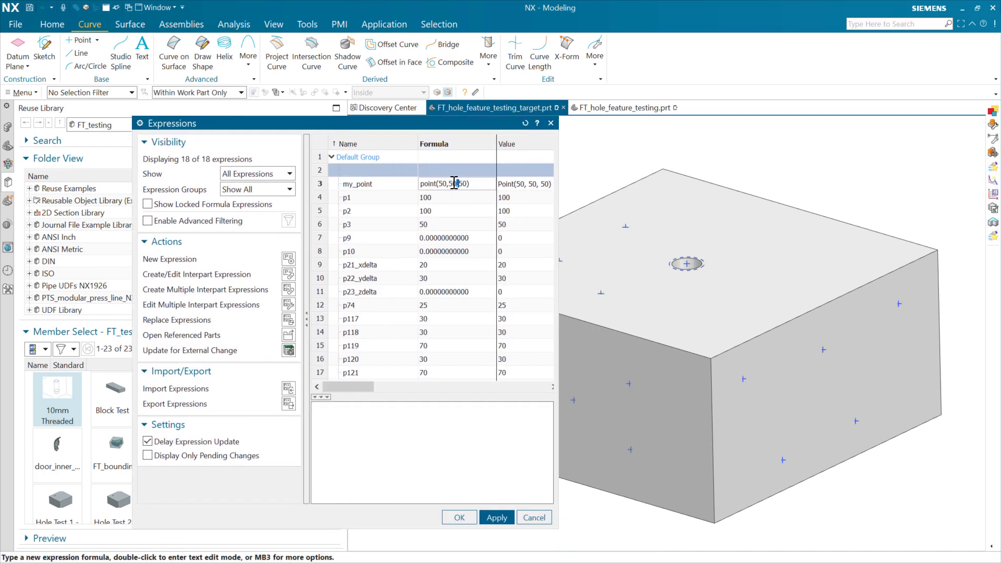
key(BackSpace)
text(8)
click(438, 197)
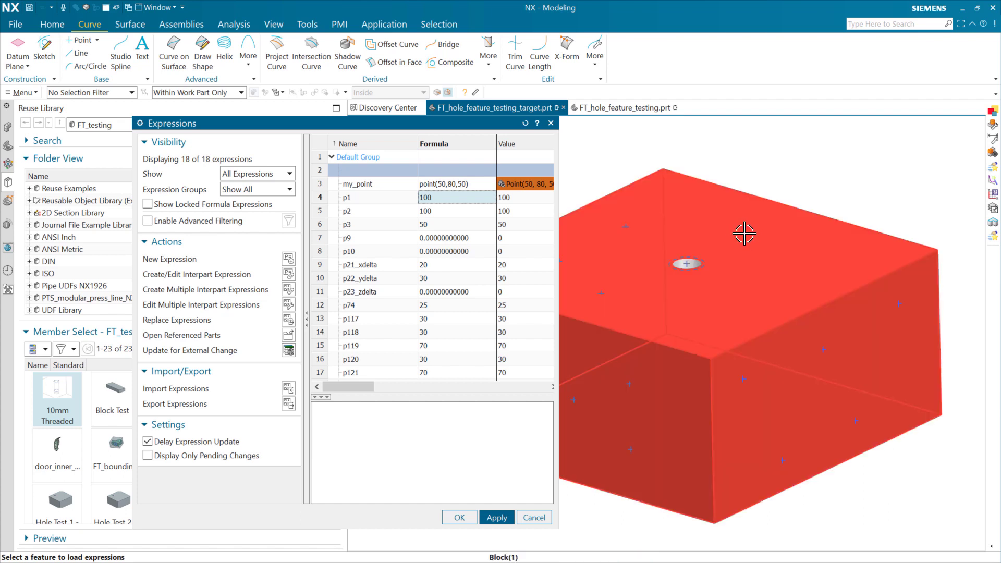
click(498, 517)
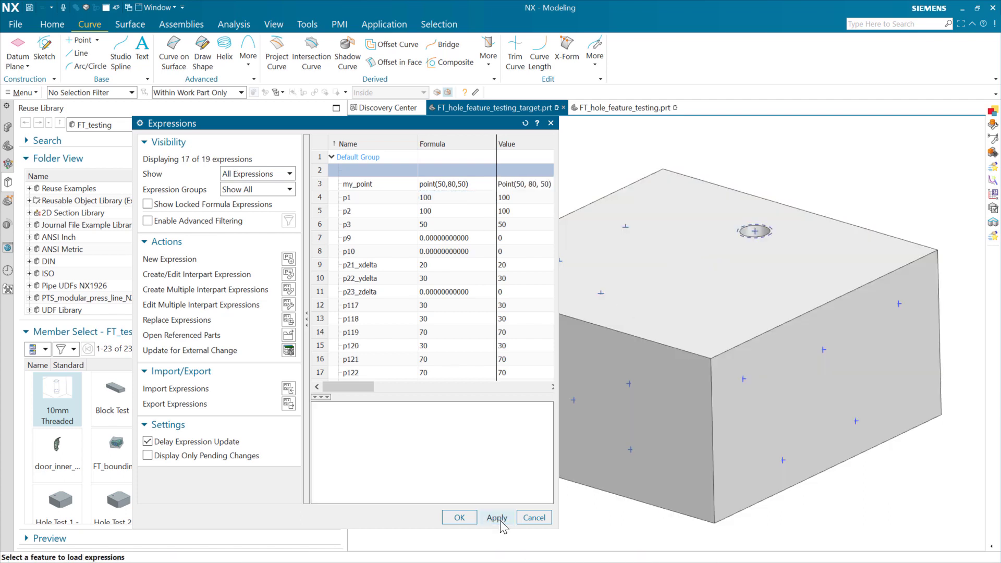
Set the my_point expression to point(50,50,50) and finish editing the expressions
click(459, 184)
double_click(451, 183)
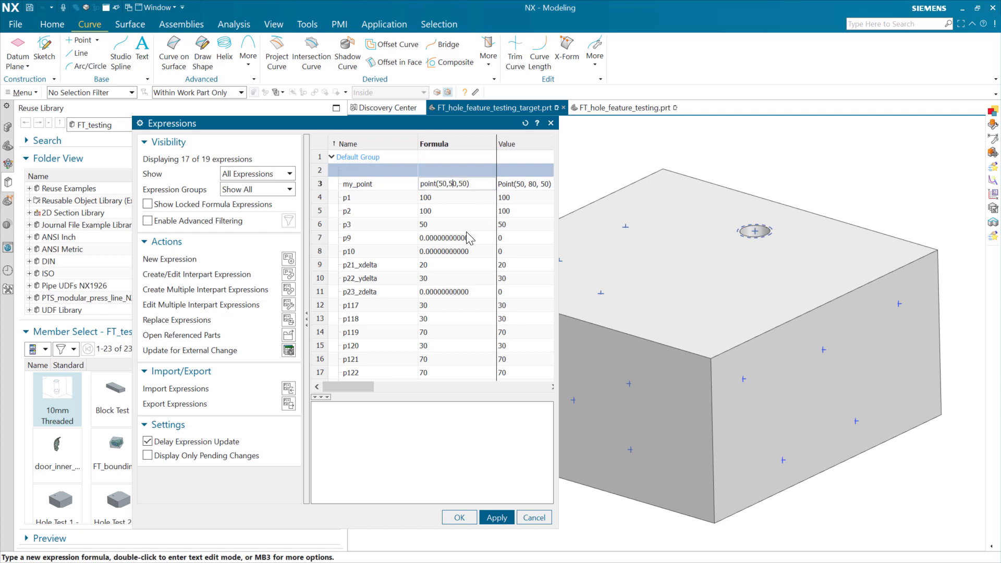
key(Return)
click(456, 518)
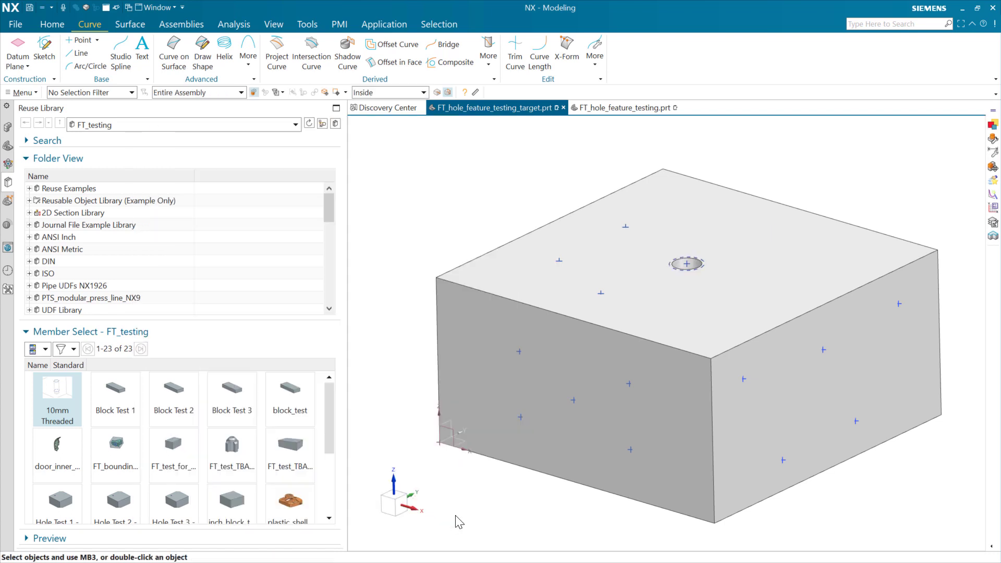
Insert another 10mm Threaded Hole using Feature Points from the POINT SET BY UV PARAMS feature, with the block as target body
drag(51, 379, 406, 197)
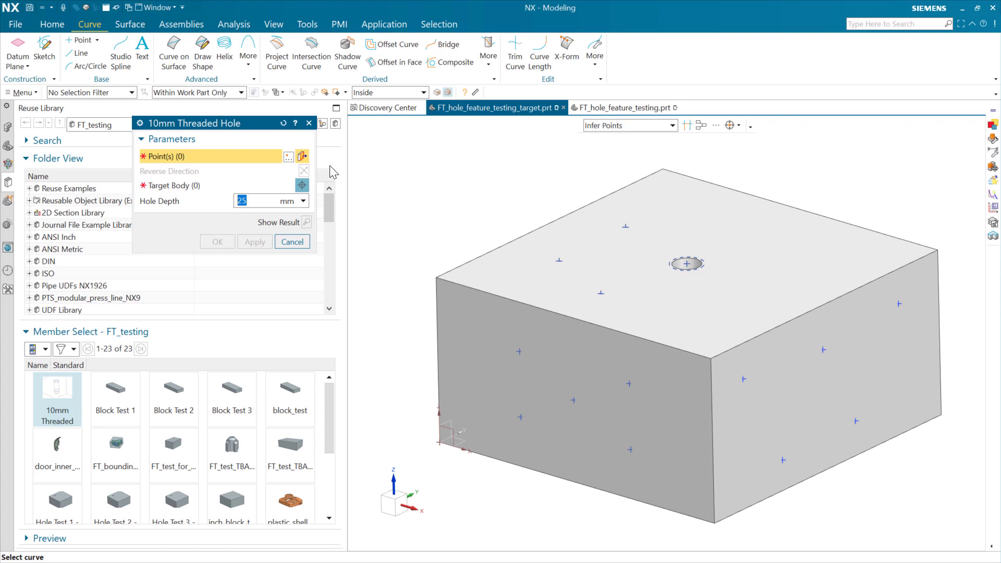
drag(249, 121, 398, 140)
click(595, 126)
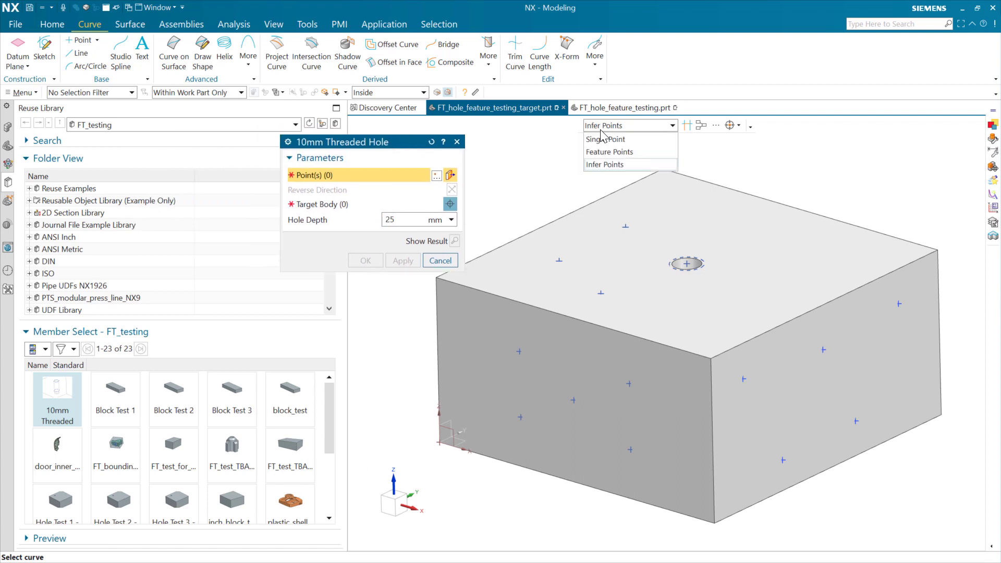
click(609, 152)
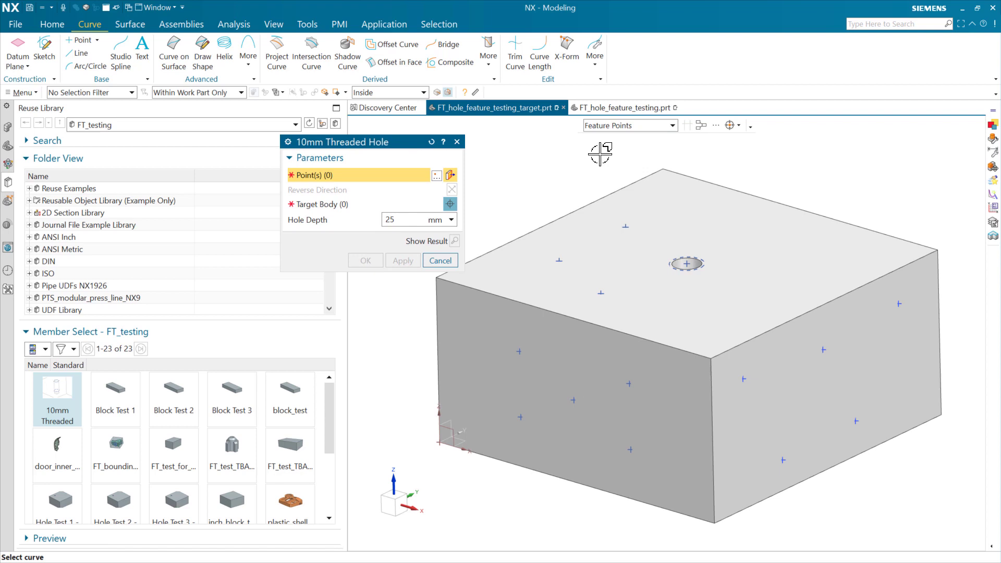
click(9, 147)
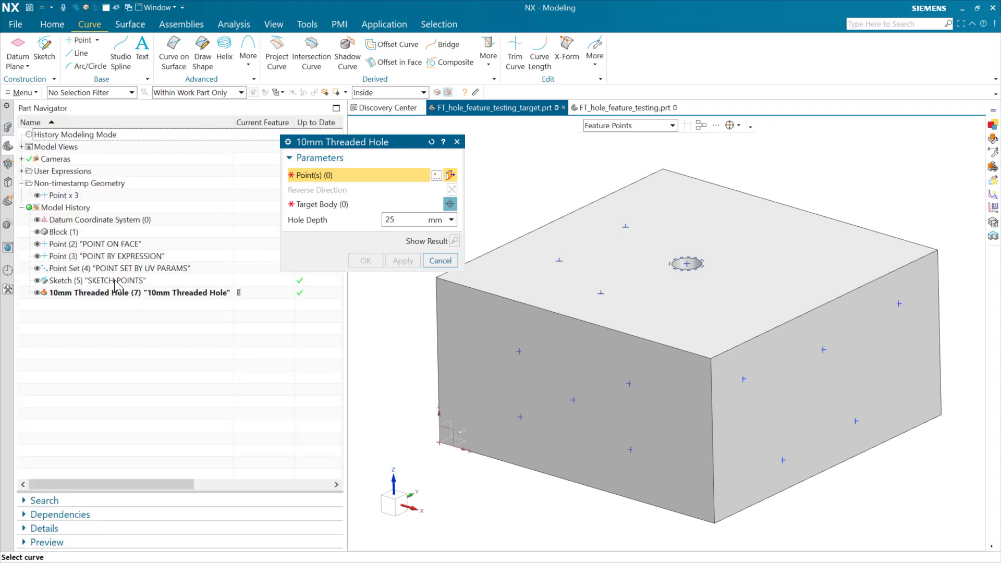
click(146, 268)
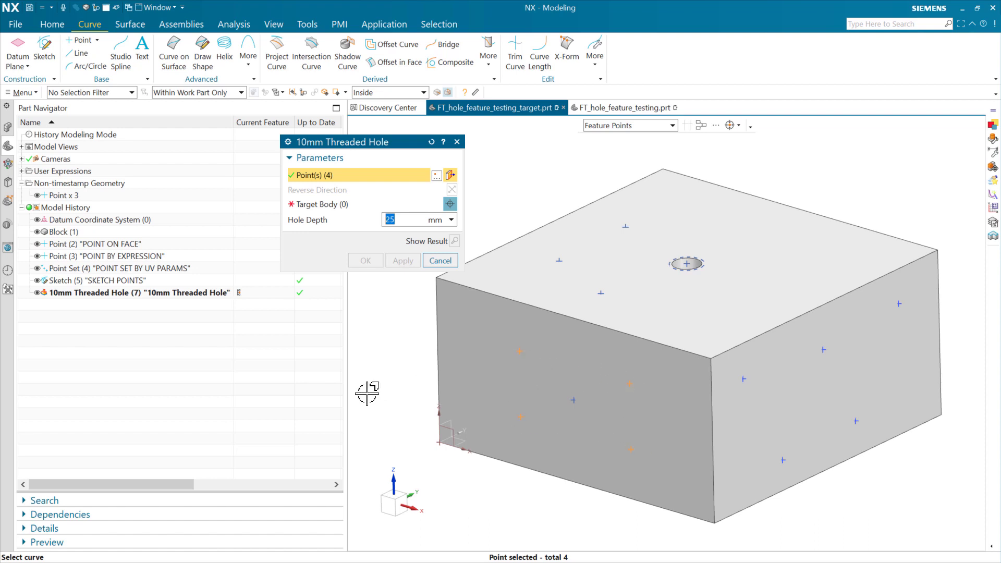
click(342, 204)
click(478, 310)
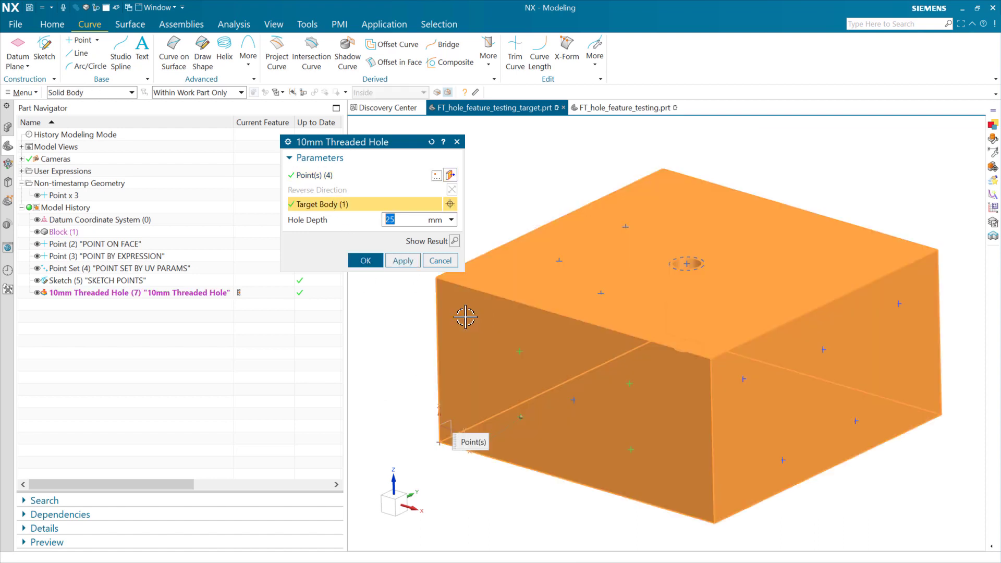
click(366, 264)
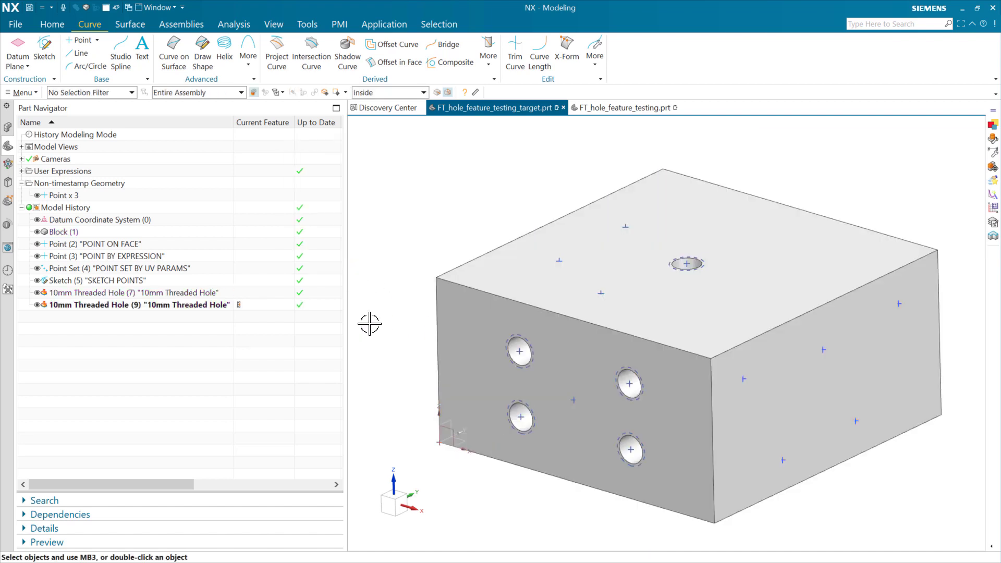
Edit the POINT SET BY UV PARAMS feature, setting the V percentage of its second UV entry to 50
click(143, 270)
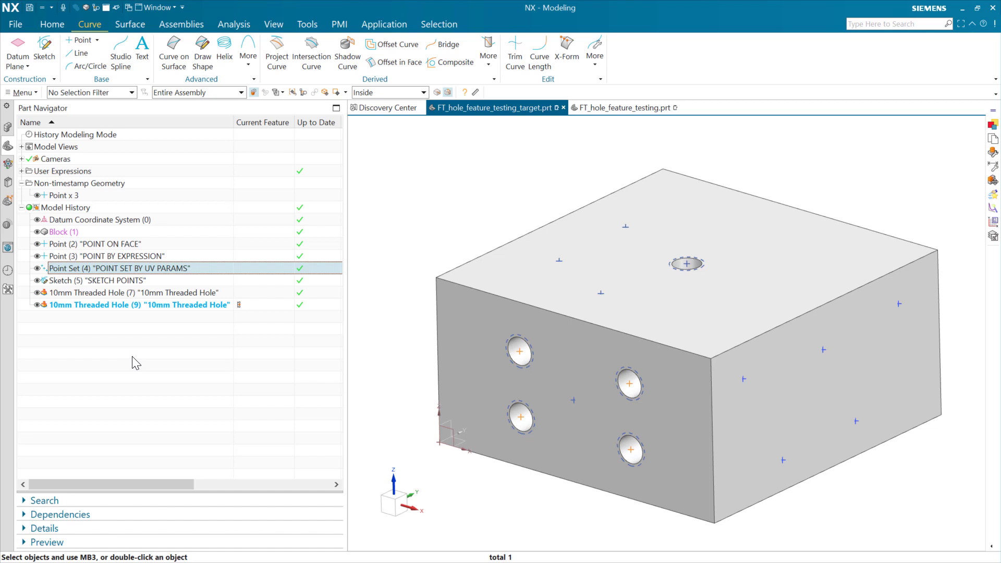
double_click(174, 273)
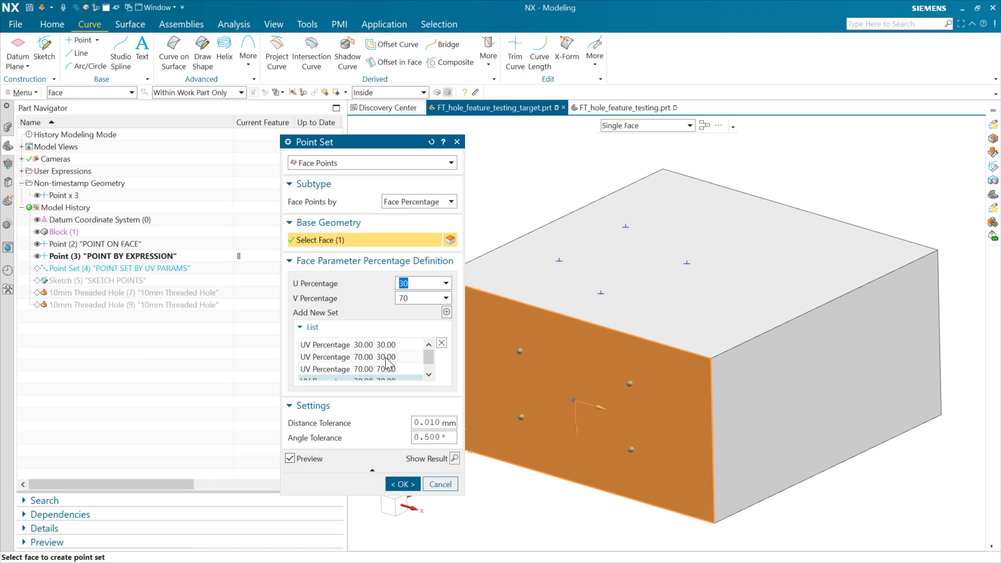
click(386, 358)
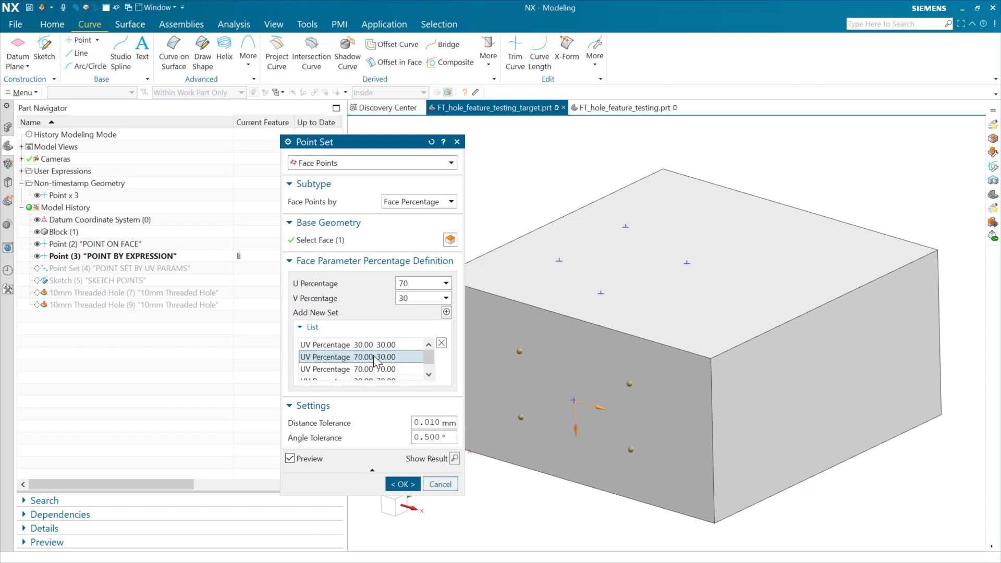
double_click(412, 298)
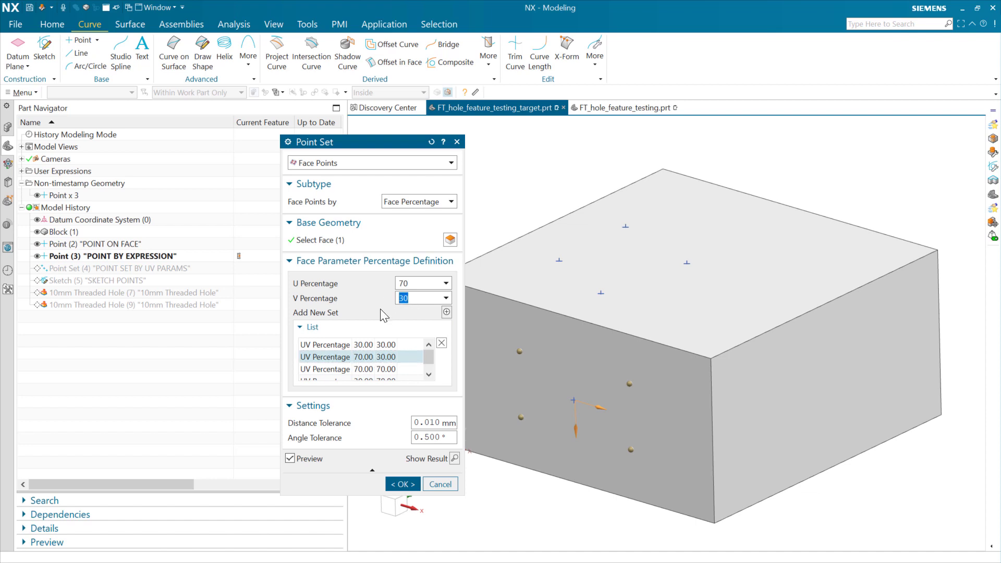
text(50)
key(Return)
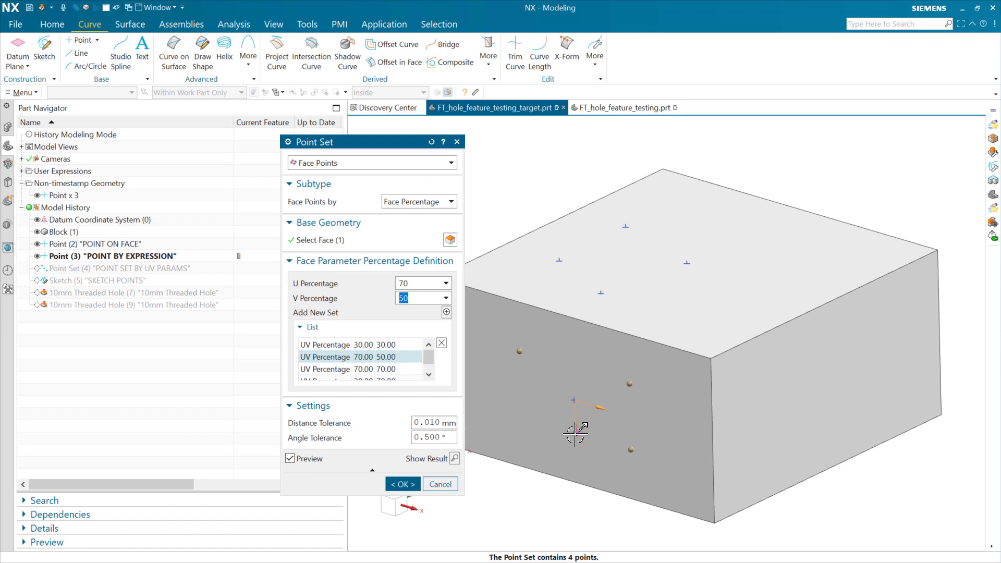
click(403, 483)
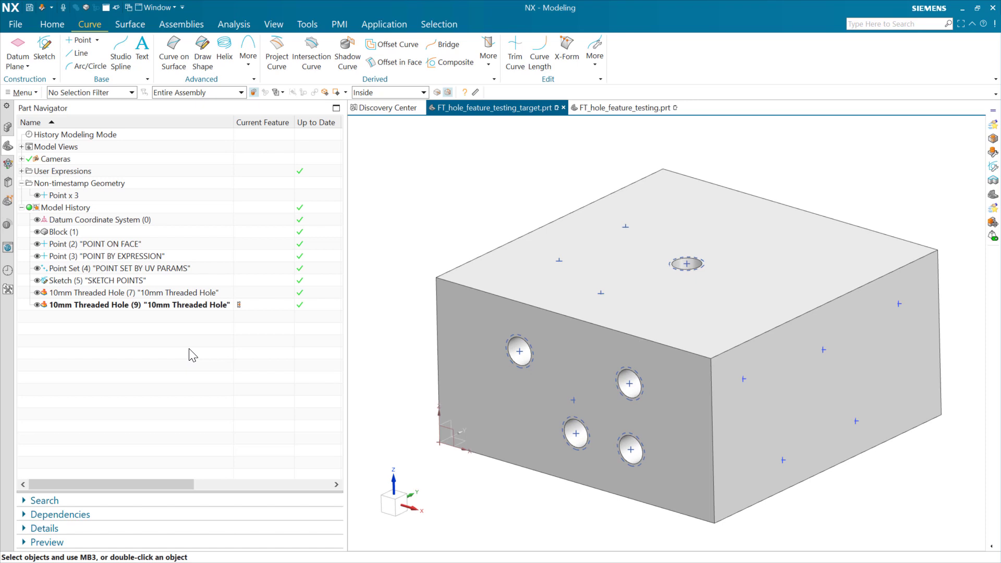
Set the point set's last UV entry to U 70 and V 30 percent, and add a new UV set
double_click(176, 268)
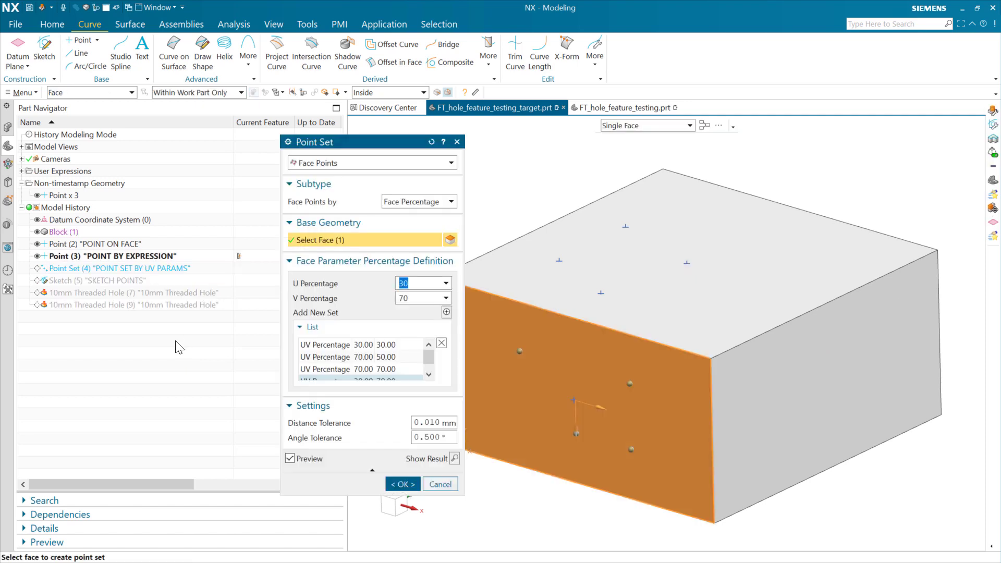
click(429, 373)
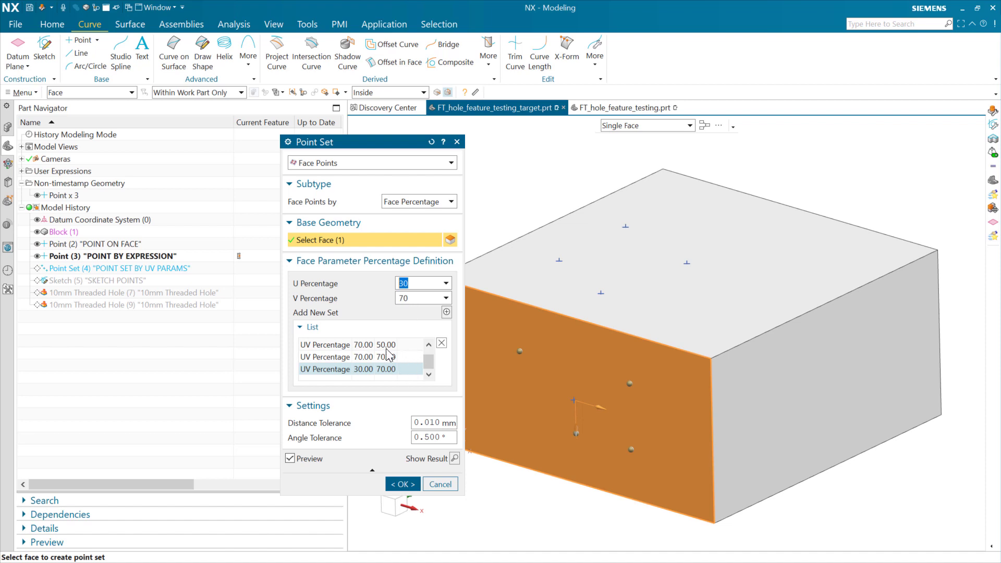
text(70)
key(Tab)
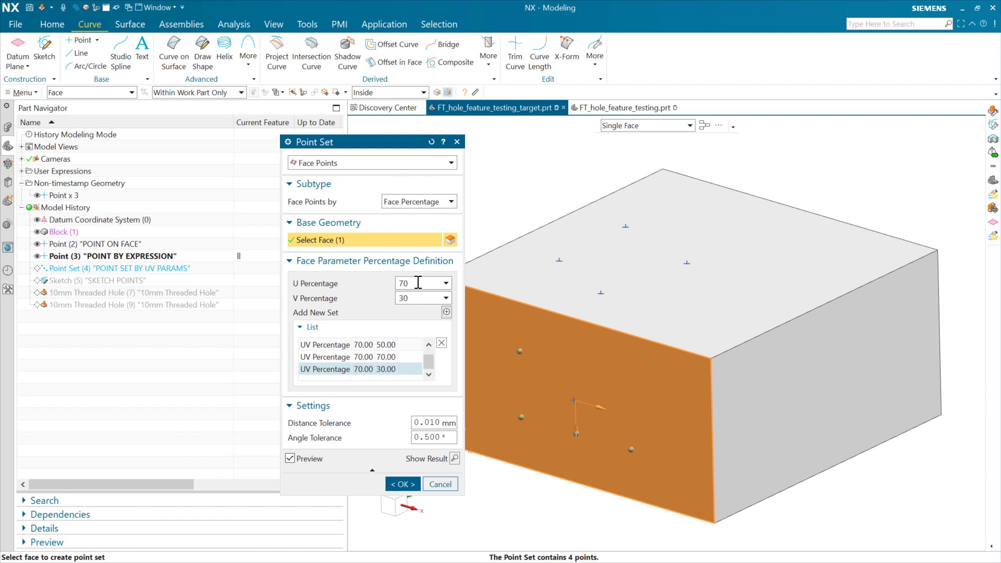
click(446, 312)
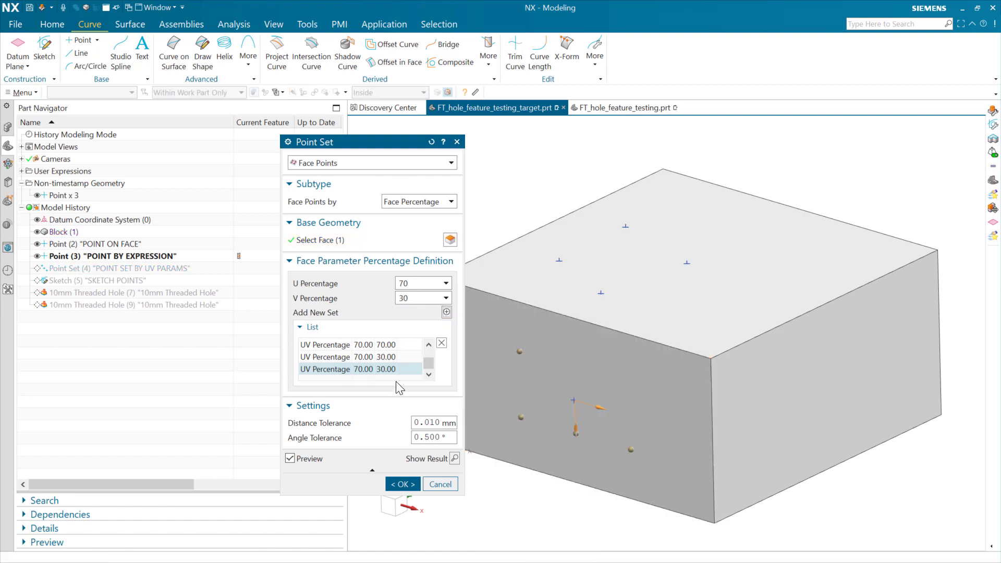
click(407, 484)
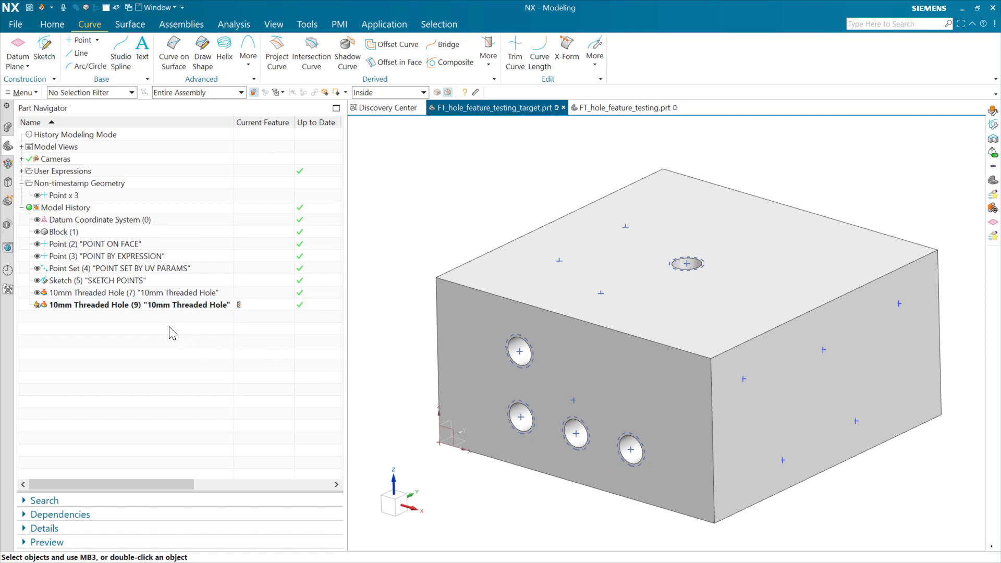
Edit the POINT SET BY UV PARAMS feature, setting its last UV entry to U 30 and V 70 percent
double_click(172, 269)
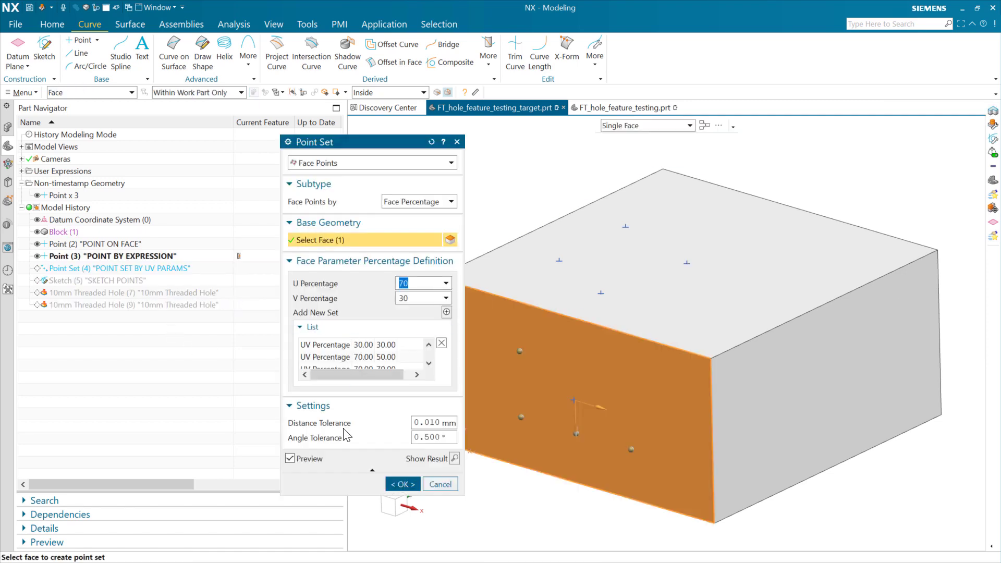
drag(346, 496, 346, 529)
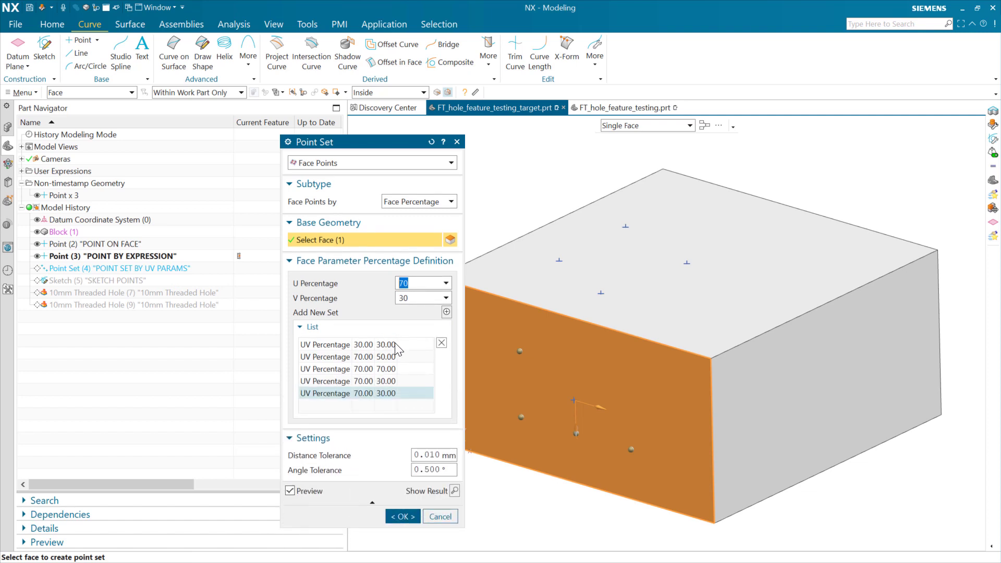
click(395, 343)
click(392, 368)
click(389, 380)
click(386, 392)
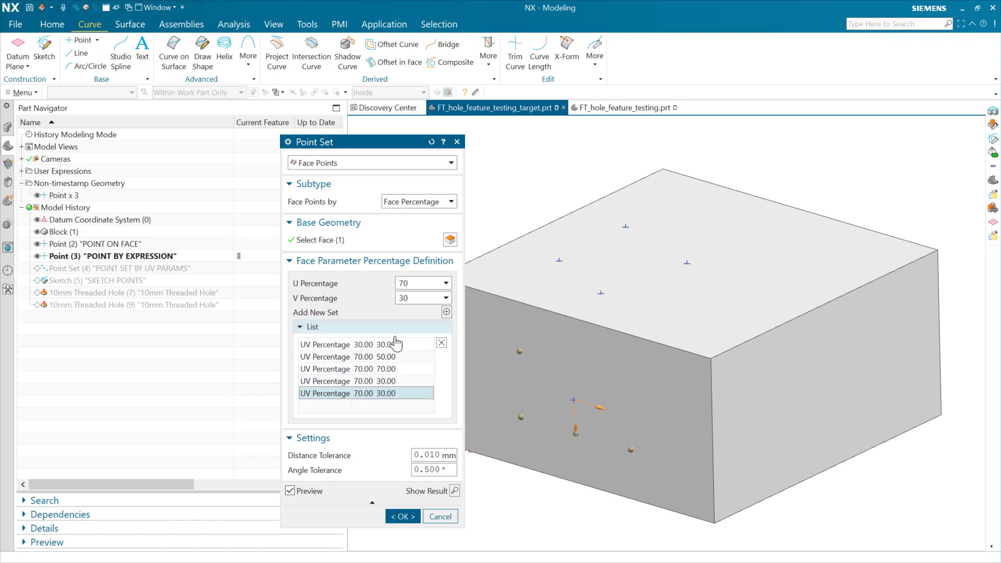
click(413, 286)
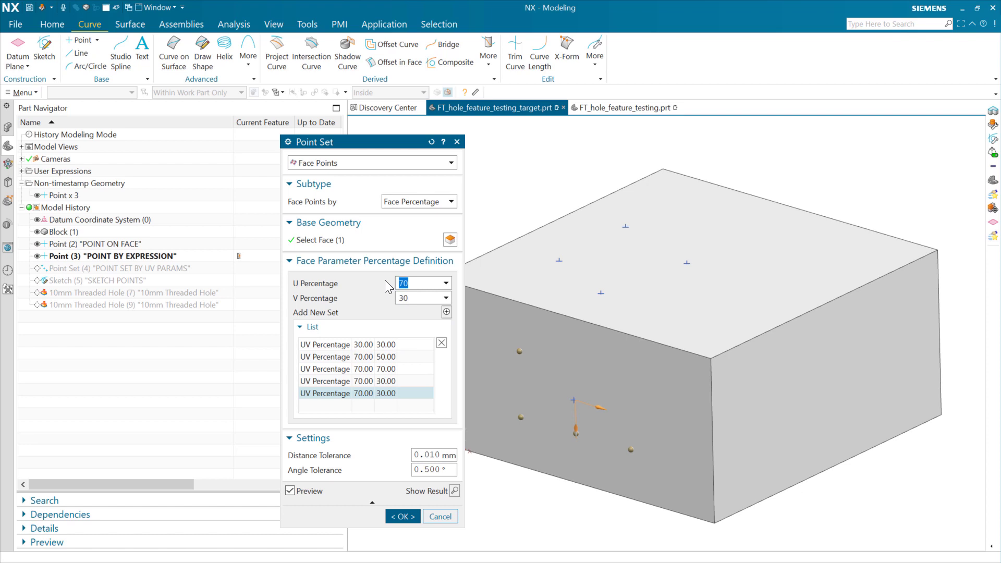
text(30)
key(Tab)
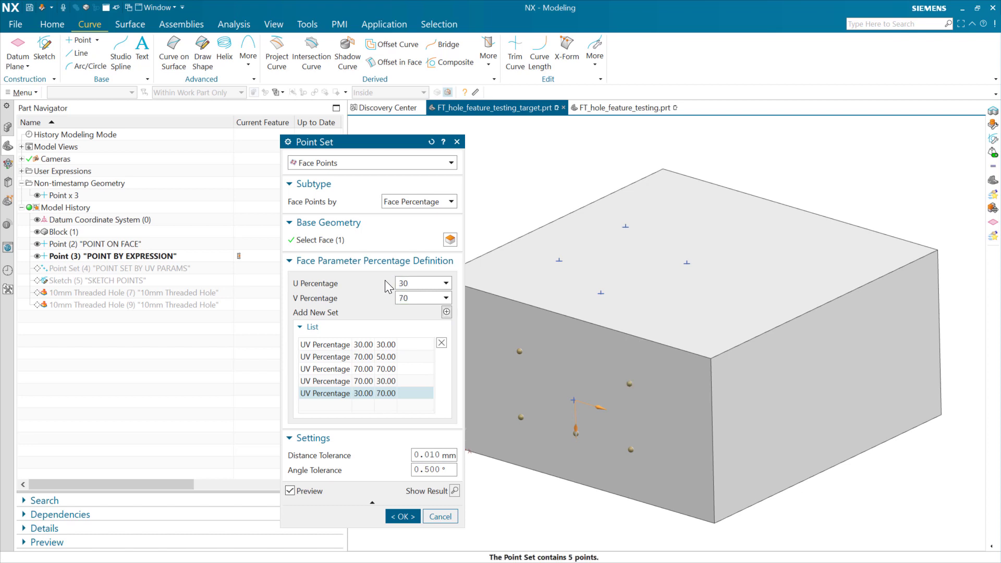
key(Return)
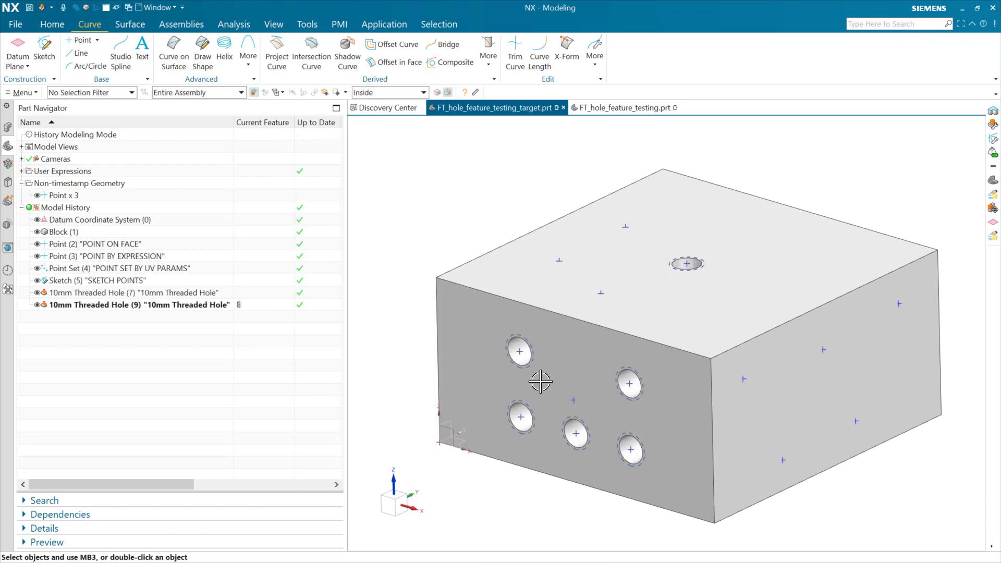
Edit the POINT SET BY UV PARAMS feature again, removing the UV entry with U 70 and V 50 percent
click(131, 269)
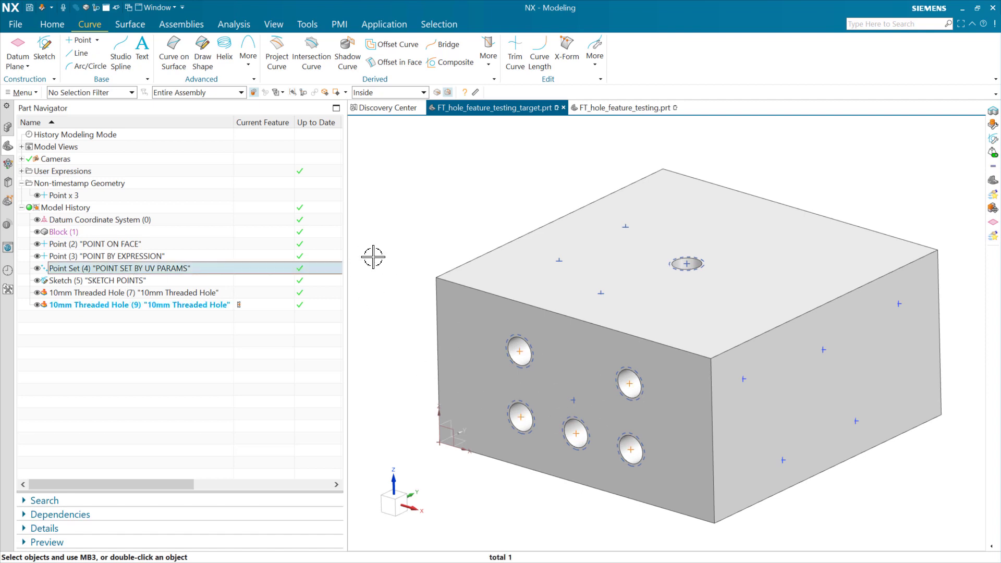
double_click(123, 268)
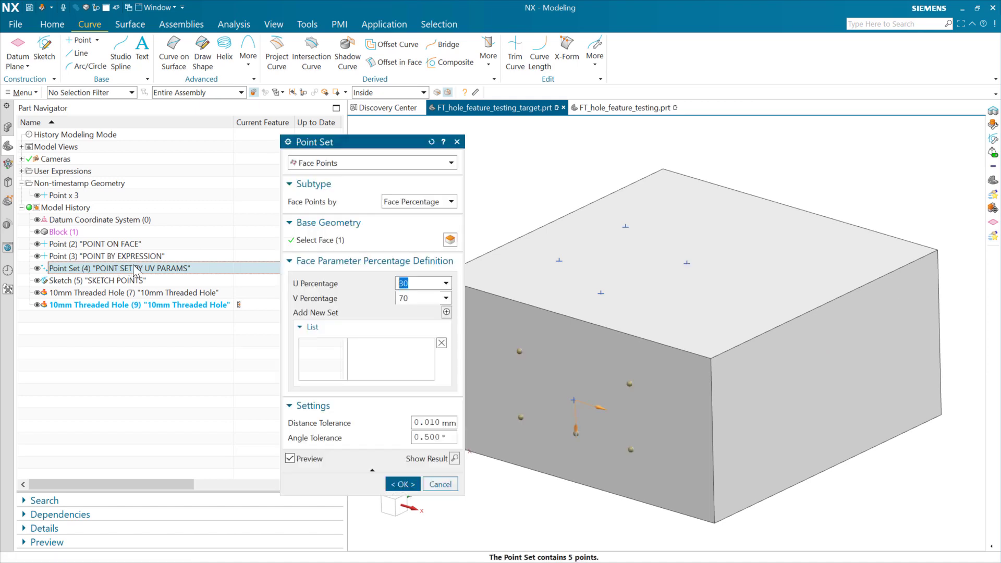
click(389, 359)
click(441, 344)
click(403, 484)
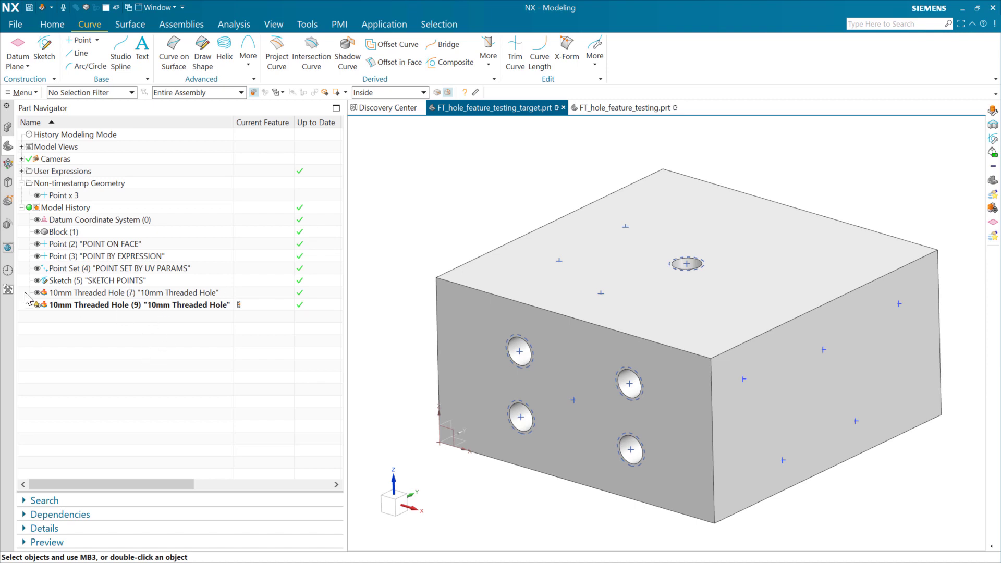
Insert another 10mm Threaded Hole using Feature Points from the SKETCH POINTS sketch, with the block as target body
click(7, 182)
drag(73, 392, 414, 180)
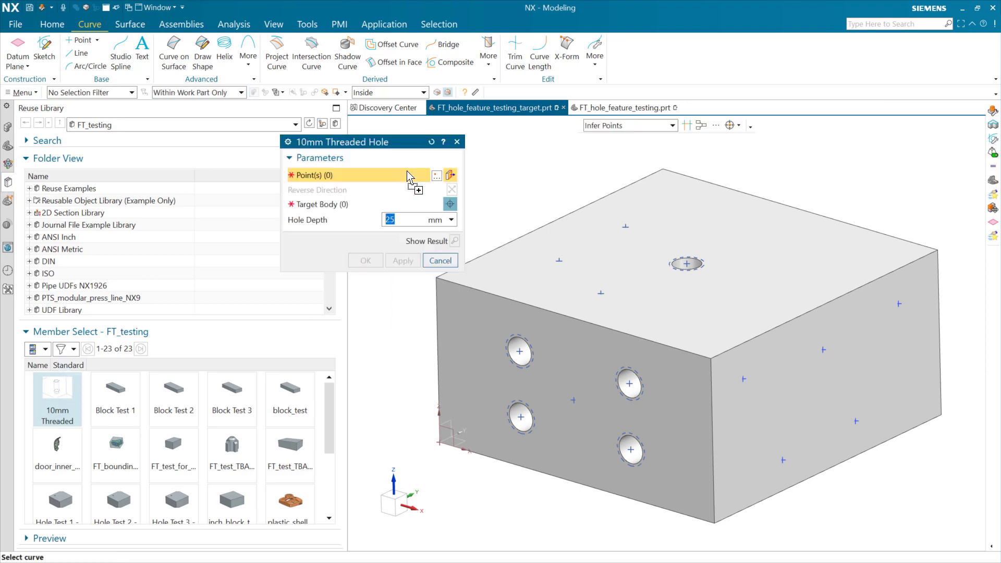
click(625, 127)
click(617, 155)
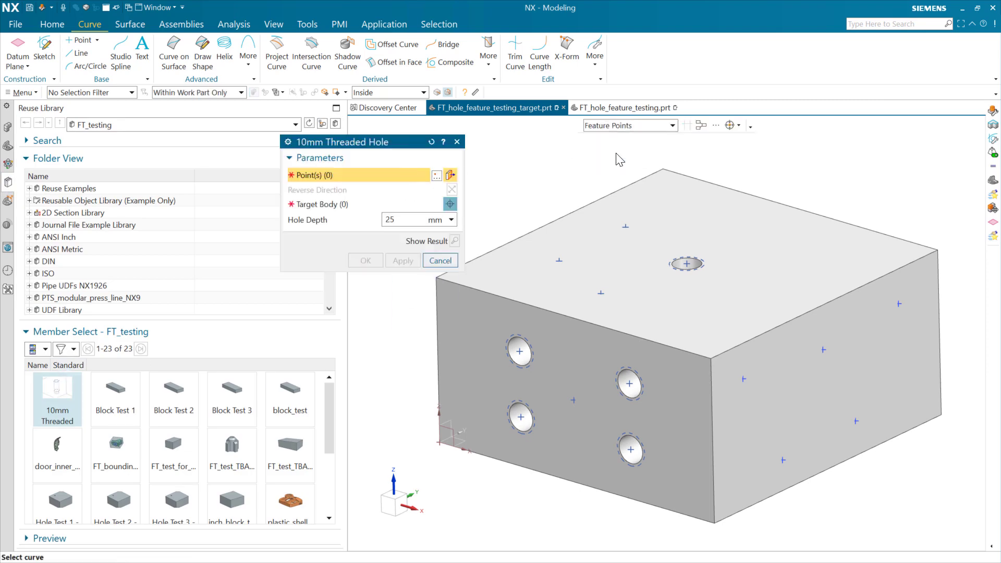
click(9, 147)
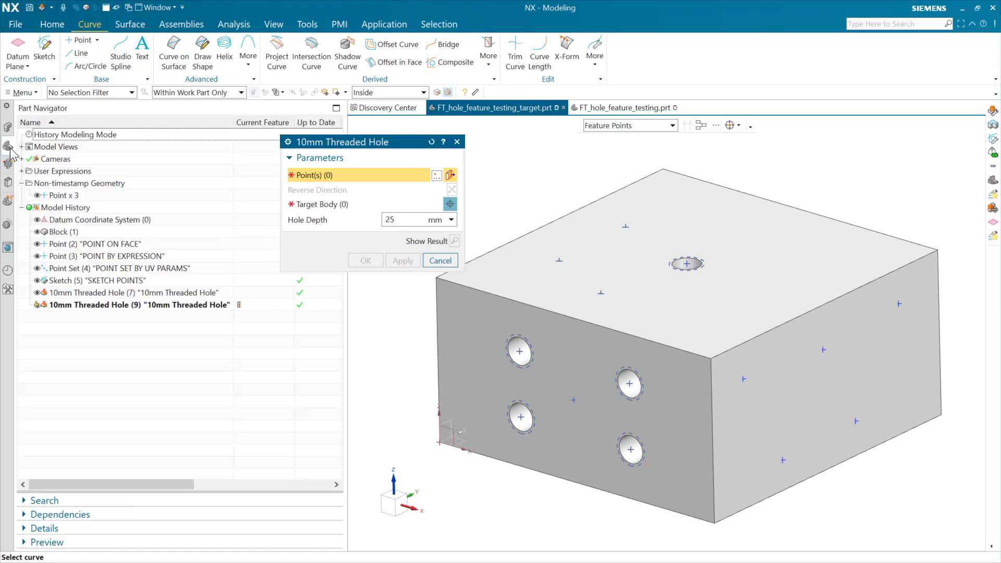
click(112, 268)
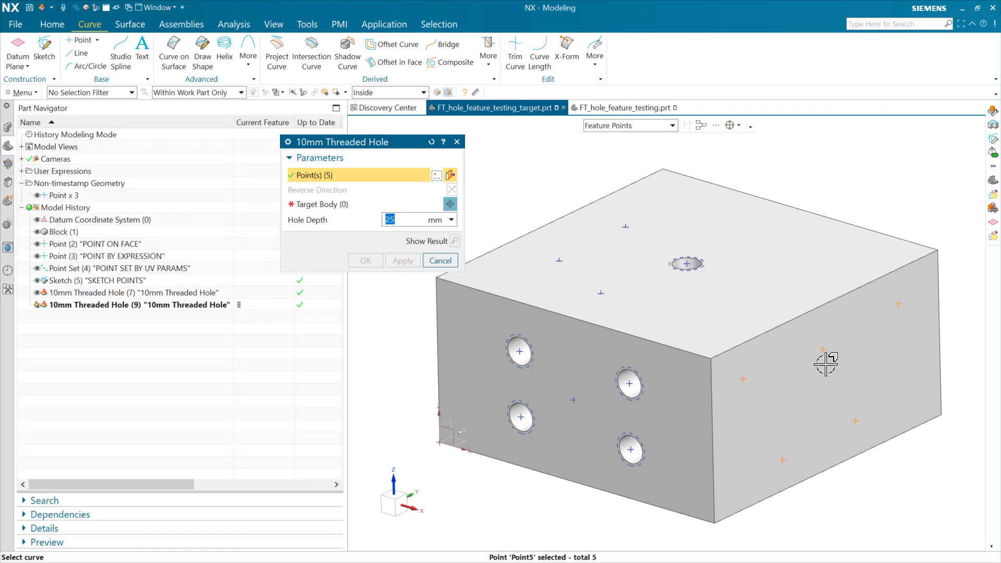
click(355, 209)
click(511, 271)
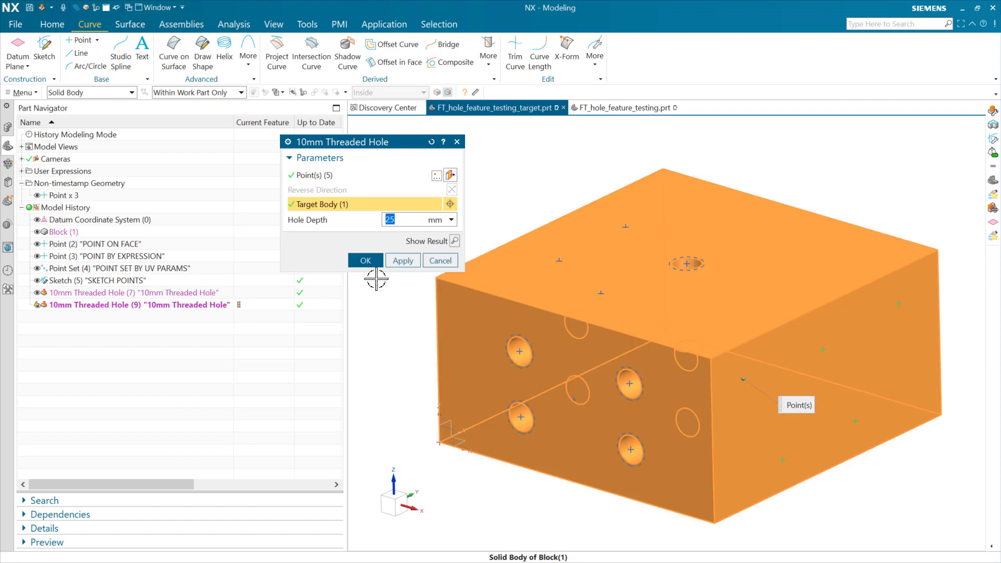
click(364, 261)
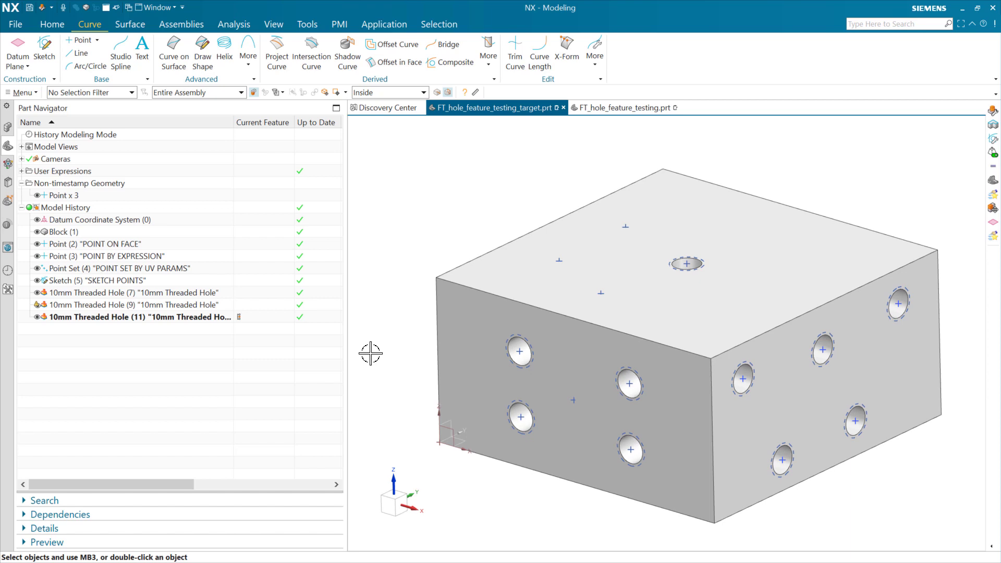
Open the SKETCH POINTS sketch for editing and delete the middle point of its upper row
double_click(124, 279)
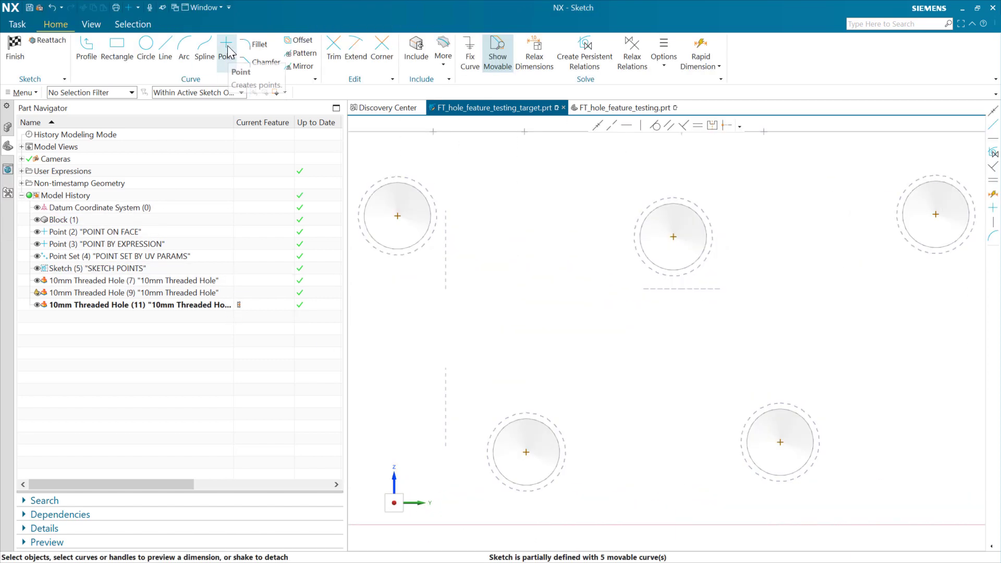
key(Delete)
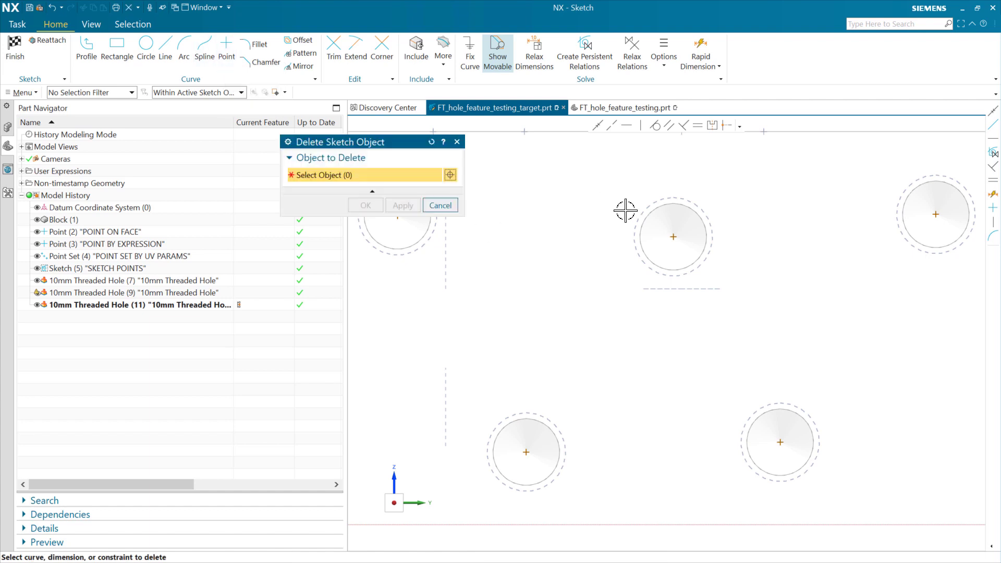
click(672, 237)
click(365, 206)
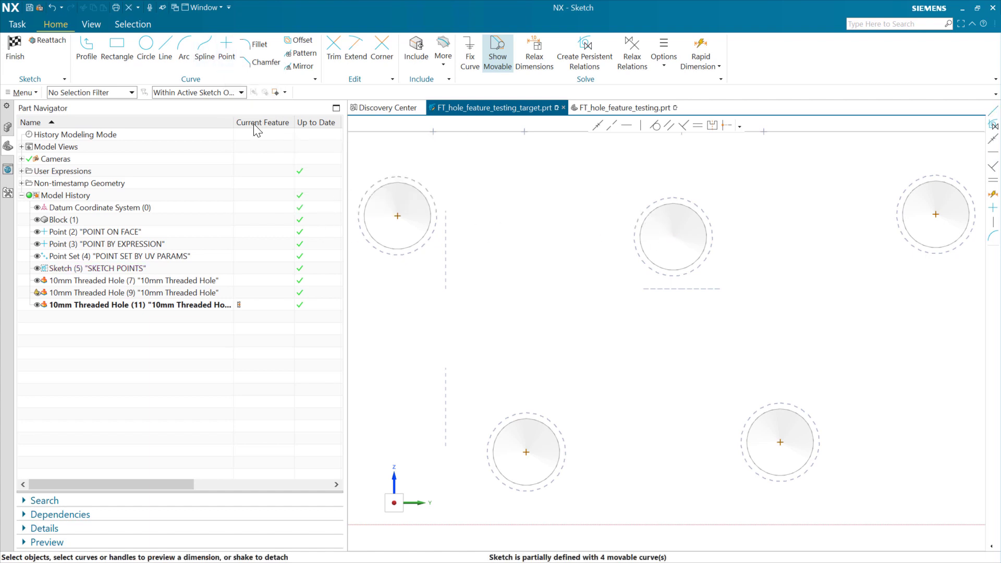
Add two sketch points in the upper row, one on each side of the middle hole
click(226, 48)
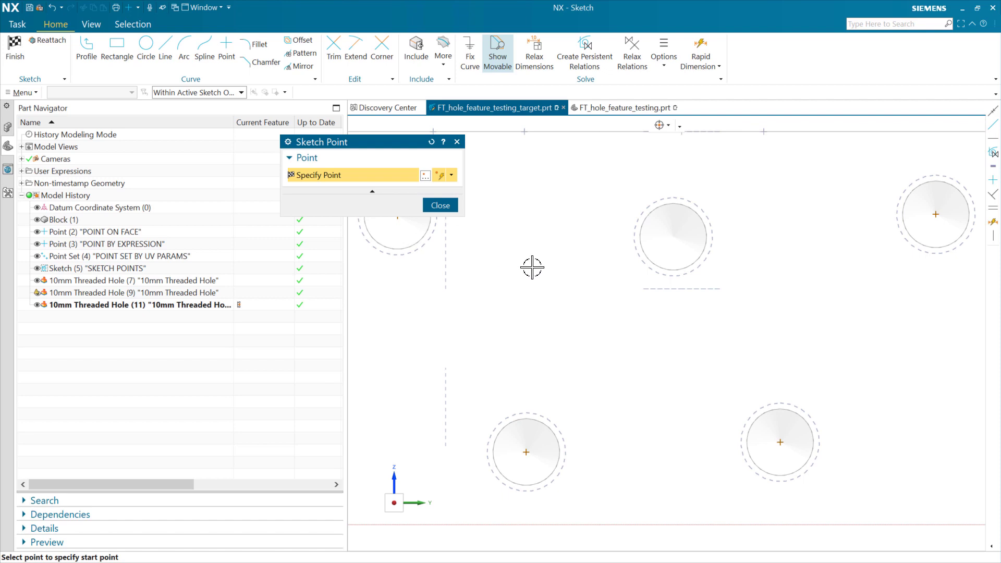
click(574, 262)
click(789, 251)
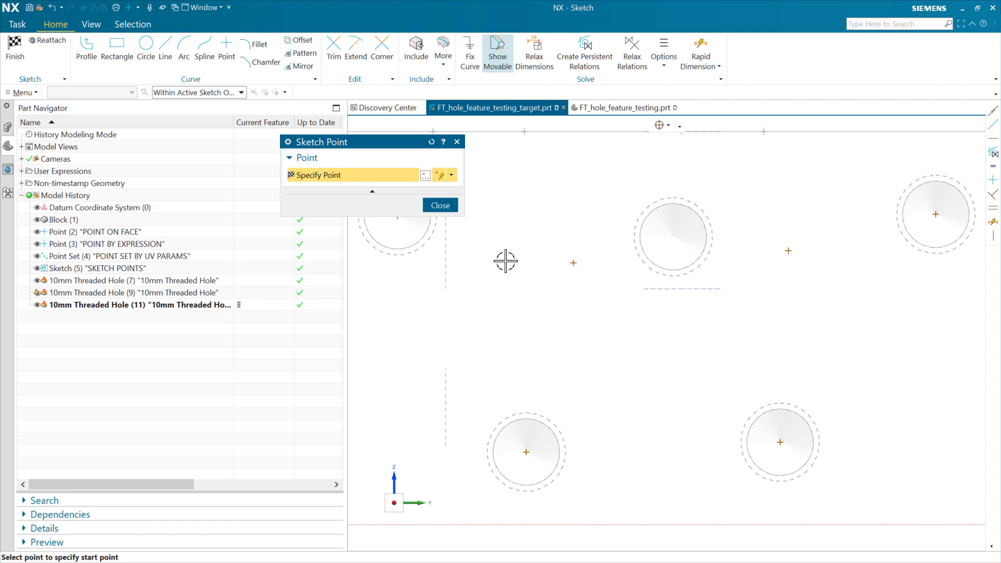
click(440, 205)
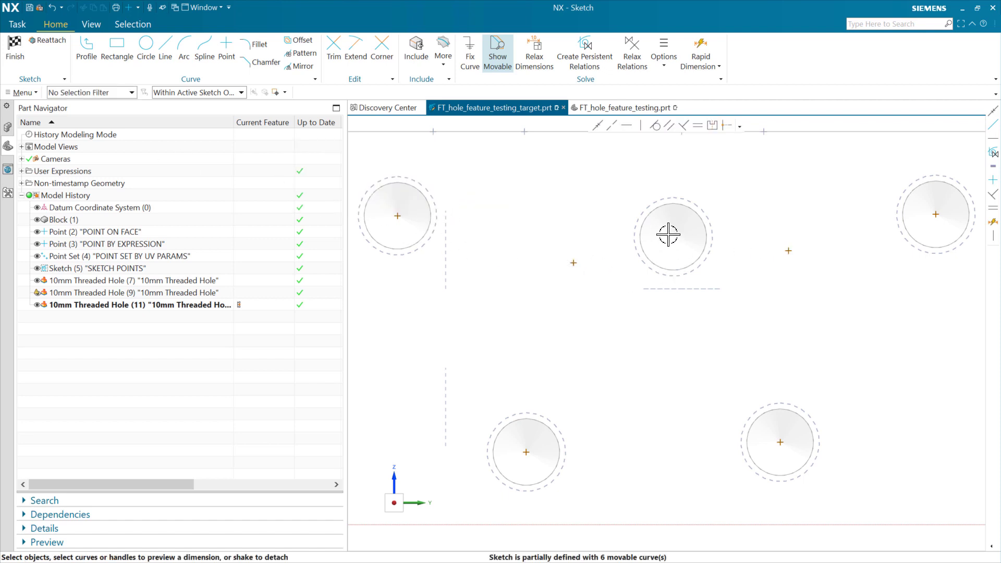
Finish the sketch, accepting the defining section of the 10mm Threaded Hole and declining a second review of dependent sections
click(15, 48)
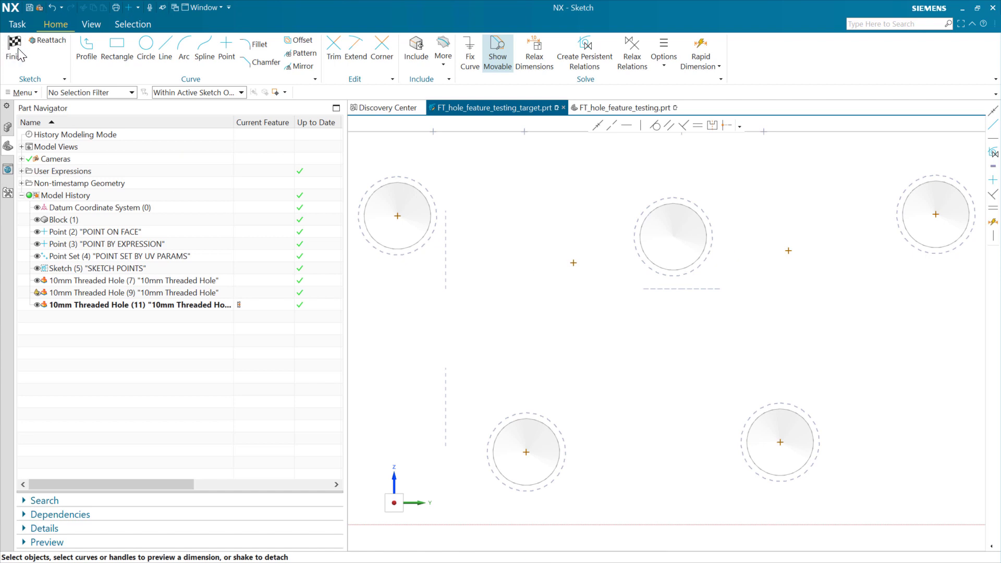
click(427, 326)
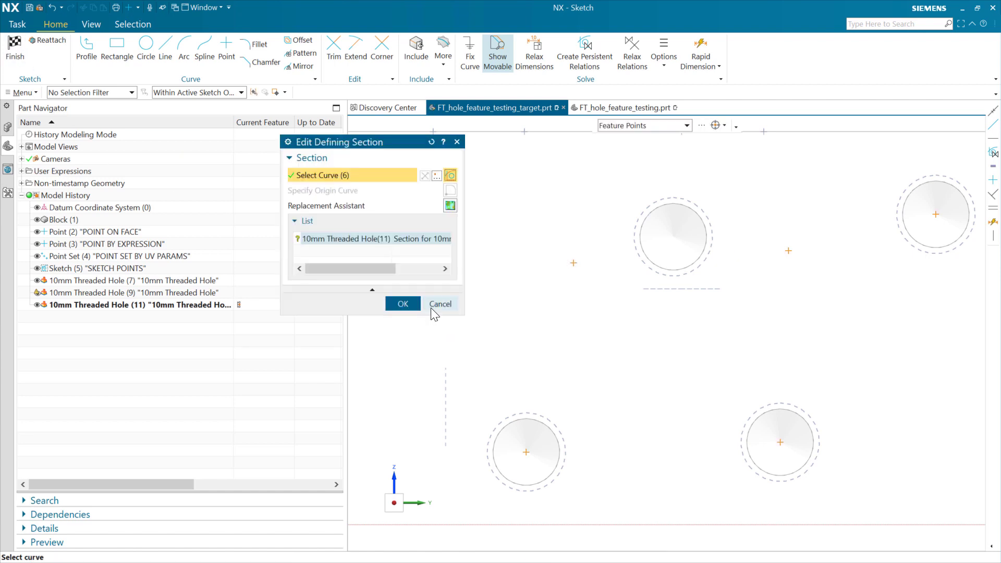
click(403, 305)
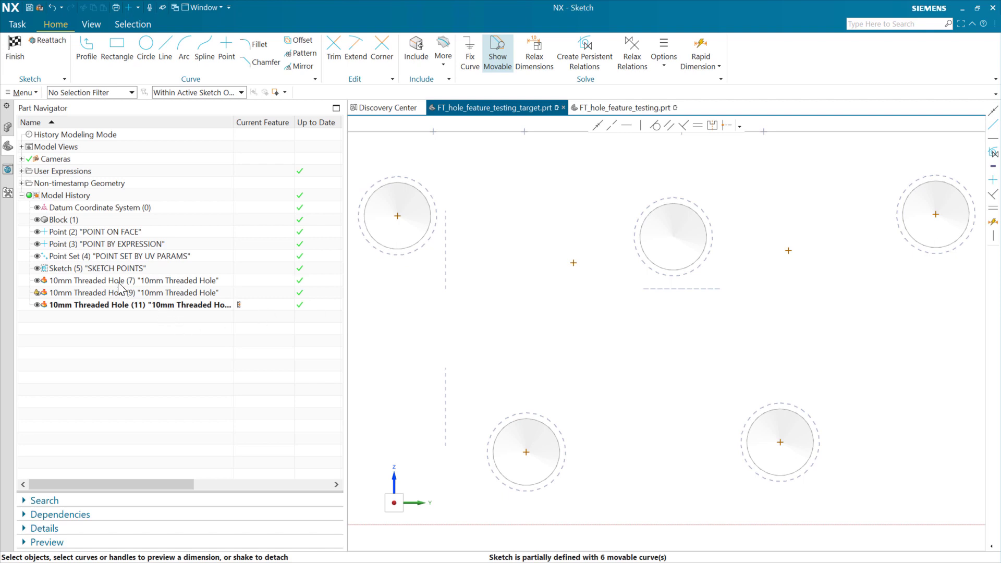
click(25, 59)
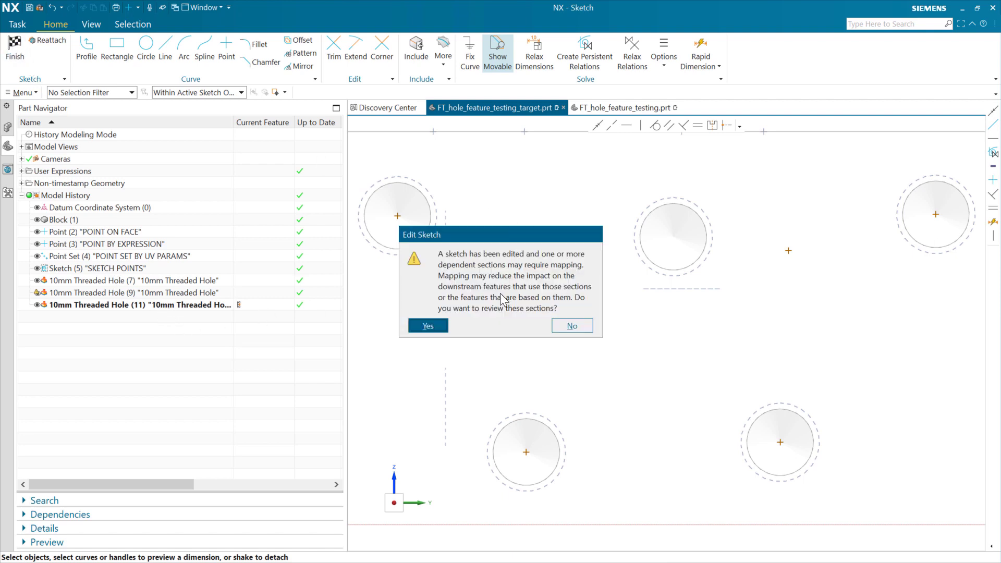
click(571, 325)
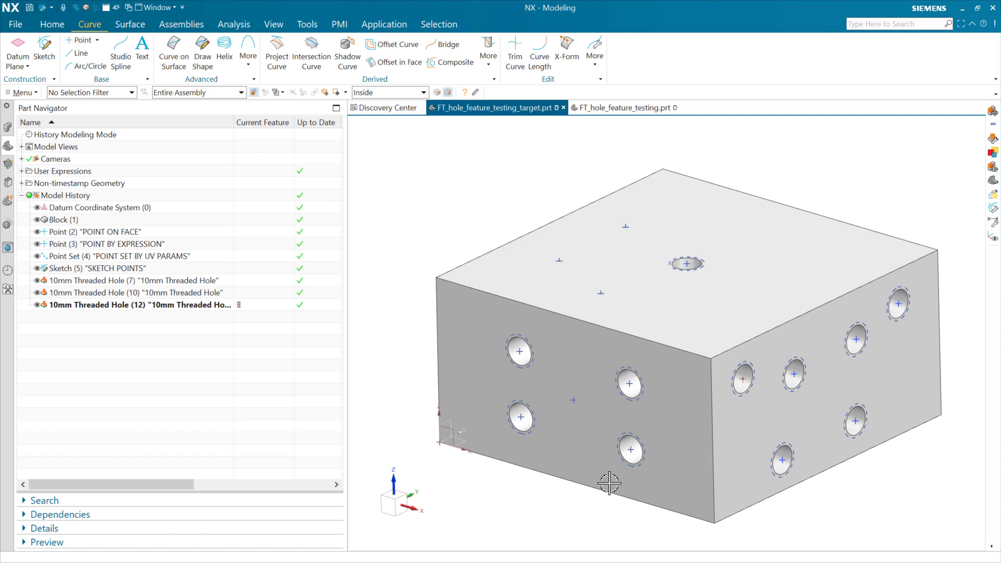
Examine the original threaded hole in FT_hole_feature_testing.prt and return to FT_hole_feature_testing_target.prt
click(625, 108)
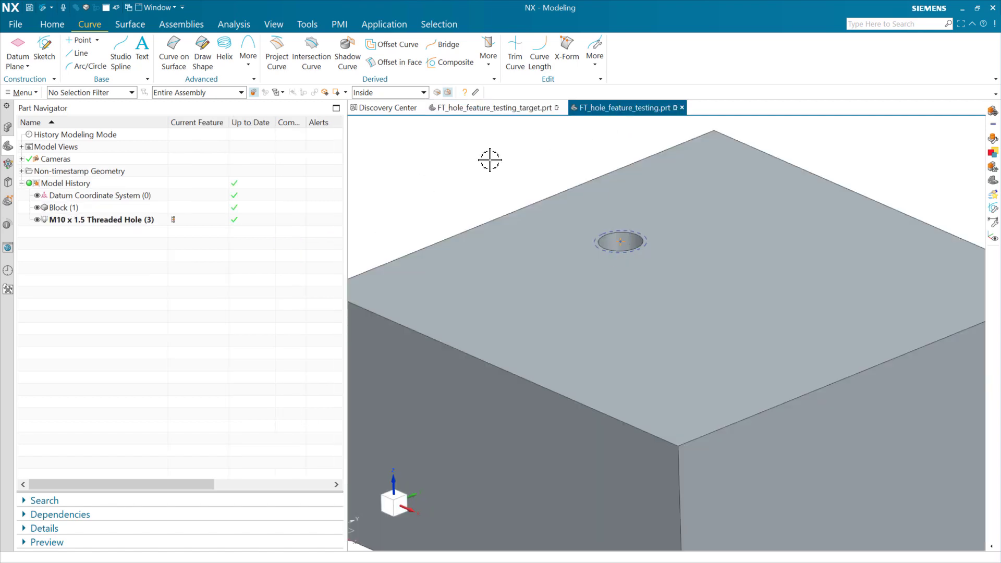
click(495, 109)
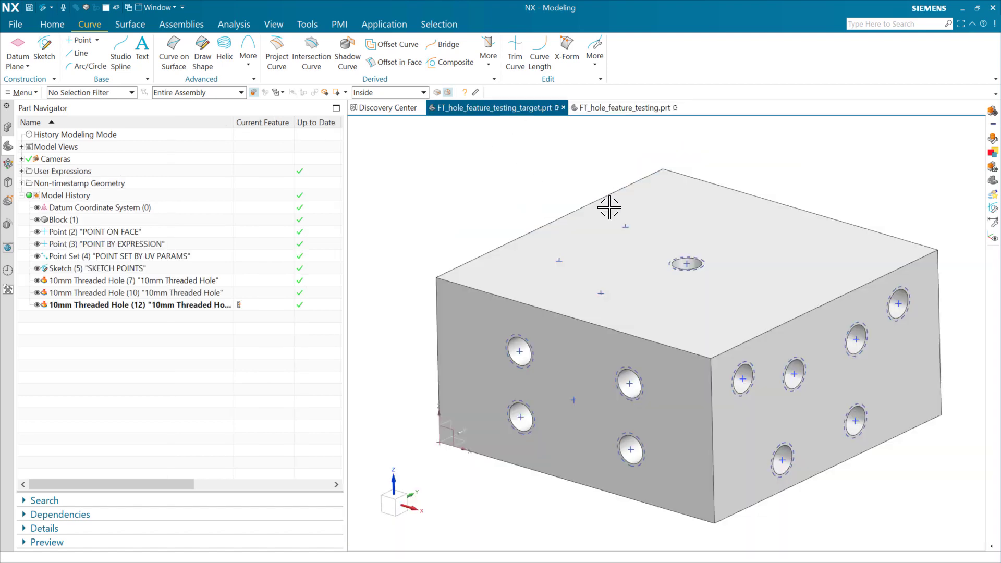